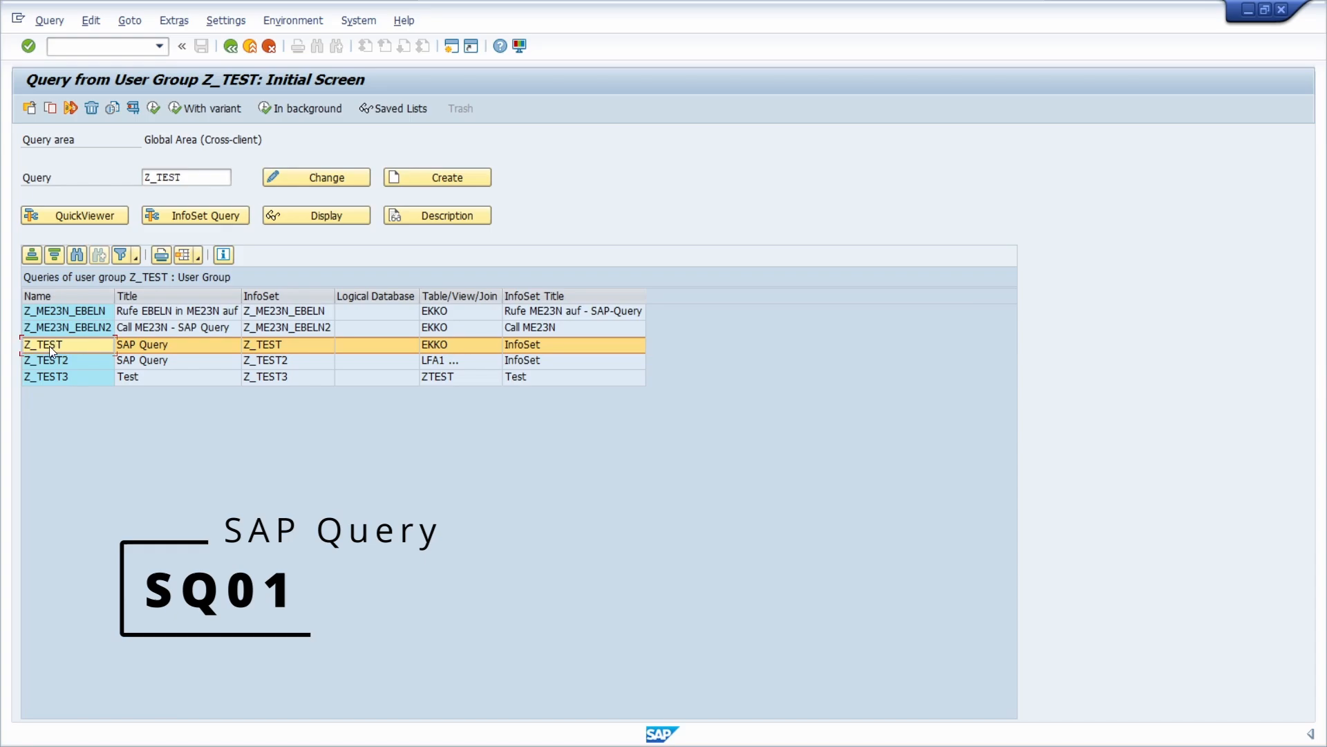
Select the Z_TEST query and launch it to reach its selection screen.
click(274, 345)
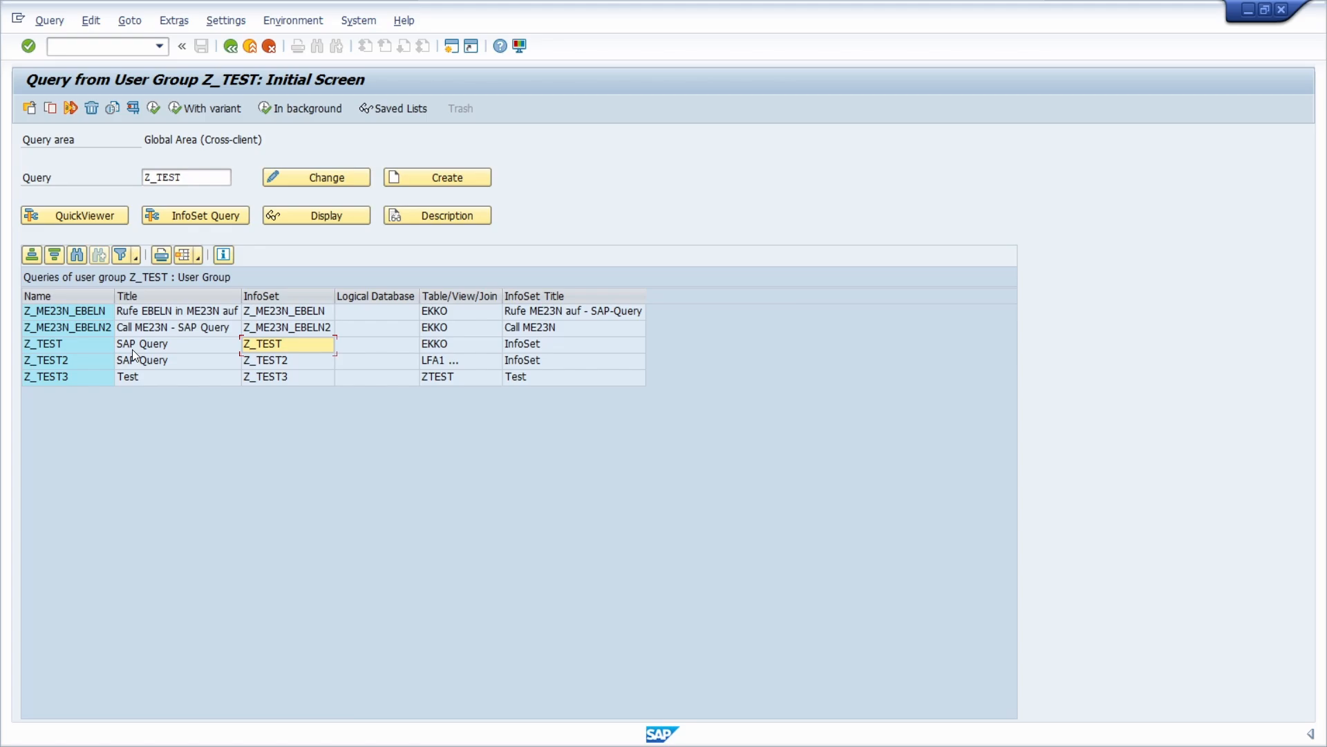
click(193, 177)
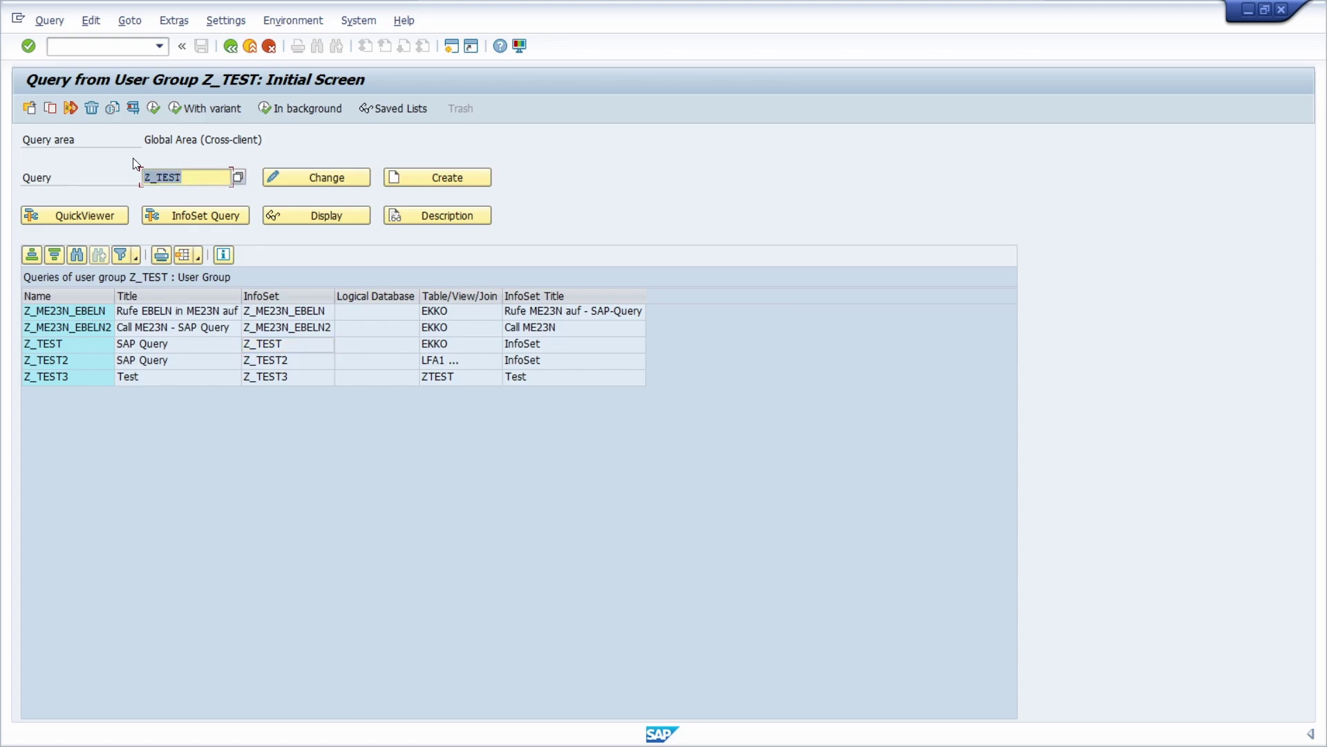
click(153, 109)
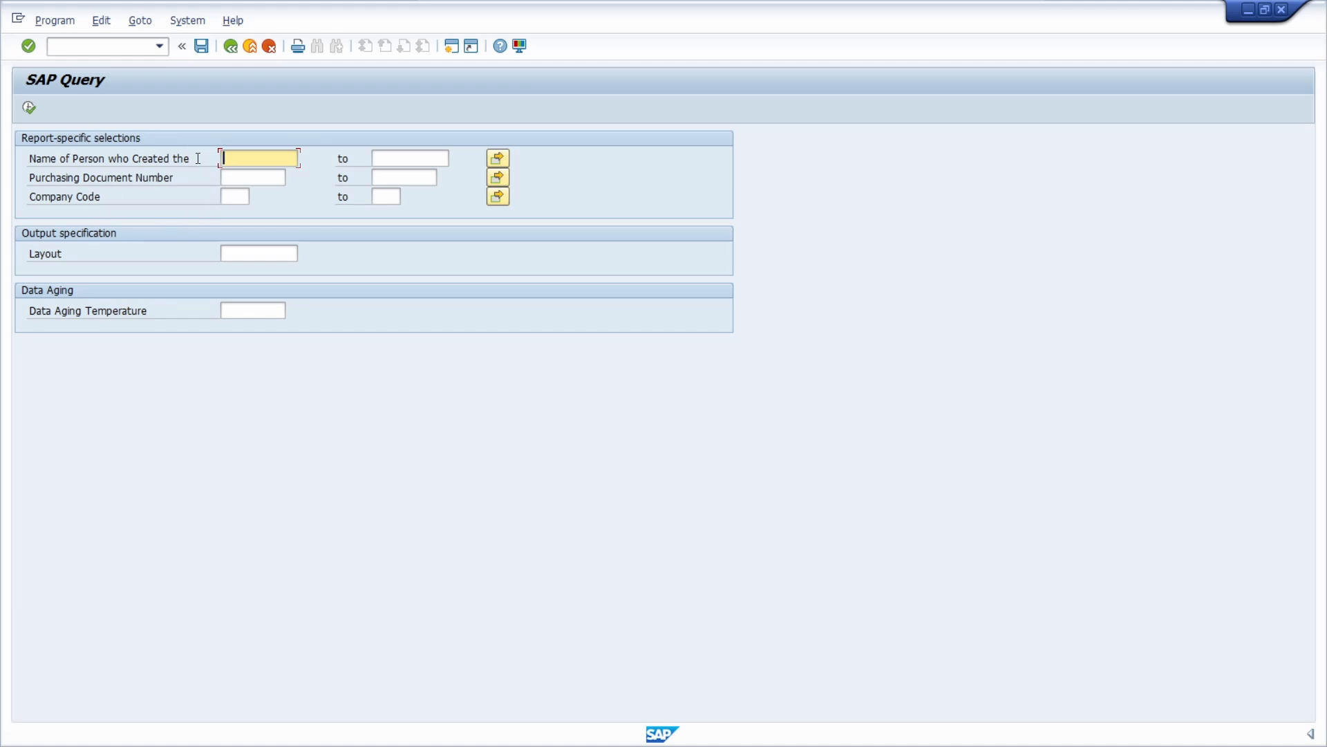
Leave created-by, document number and company code empty and run the query to list purchasing documents.
click(89, 159)
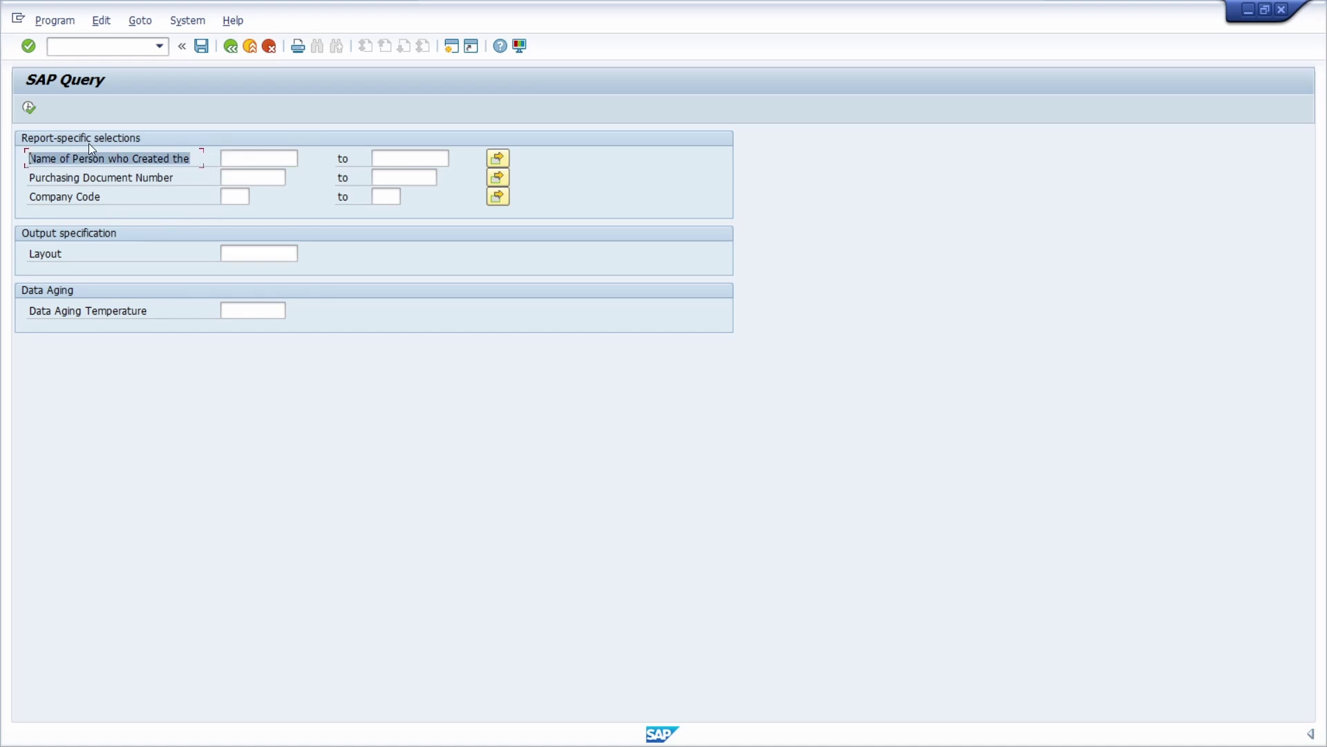
click(149, 177)
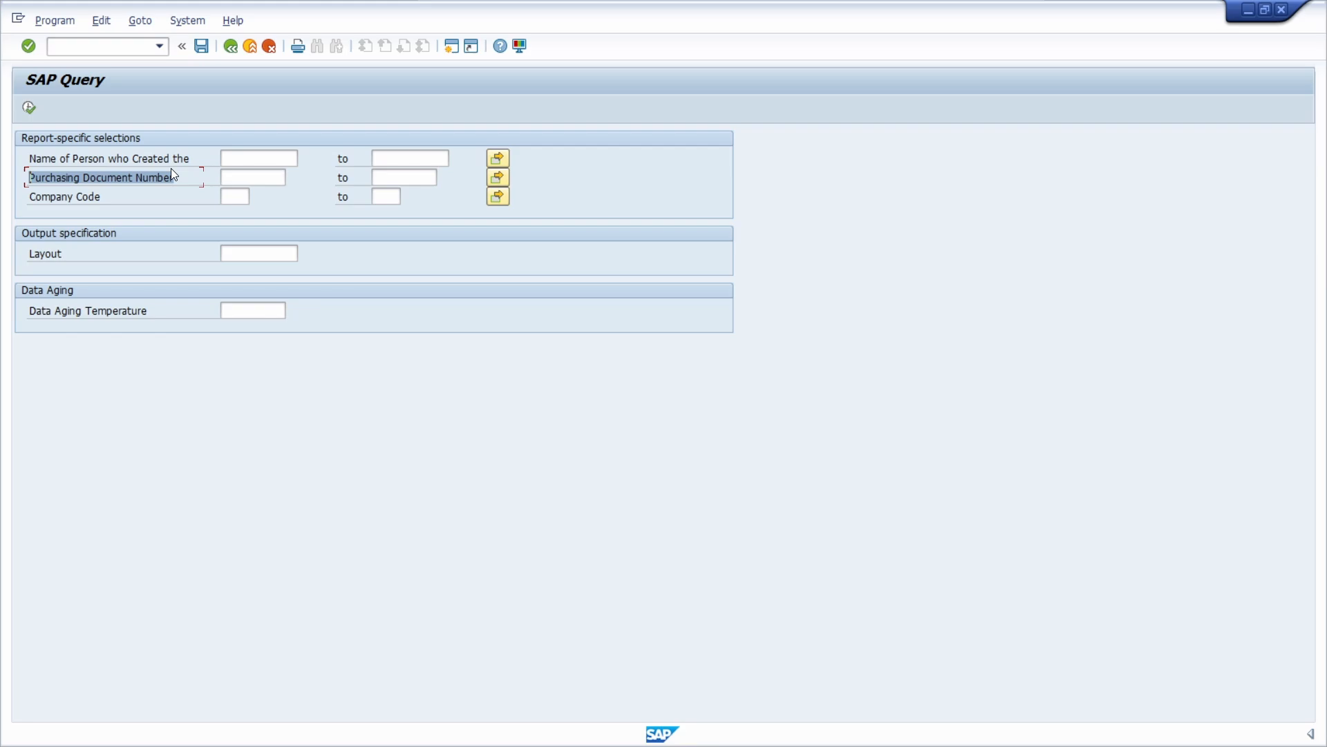
click(128, 196)
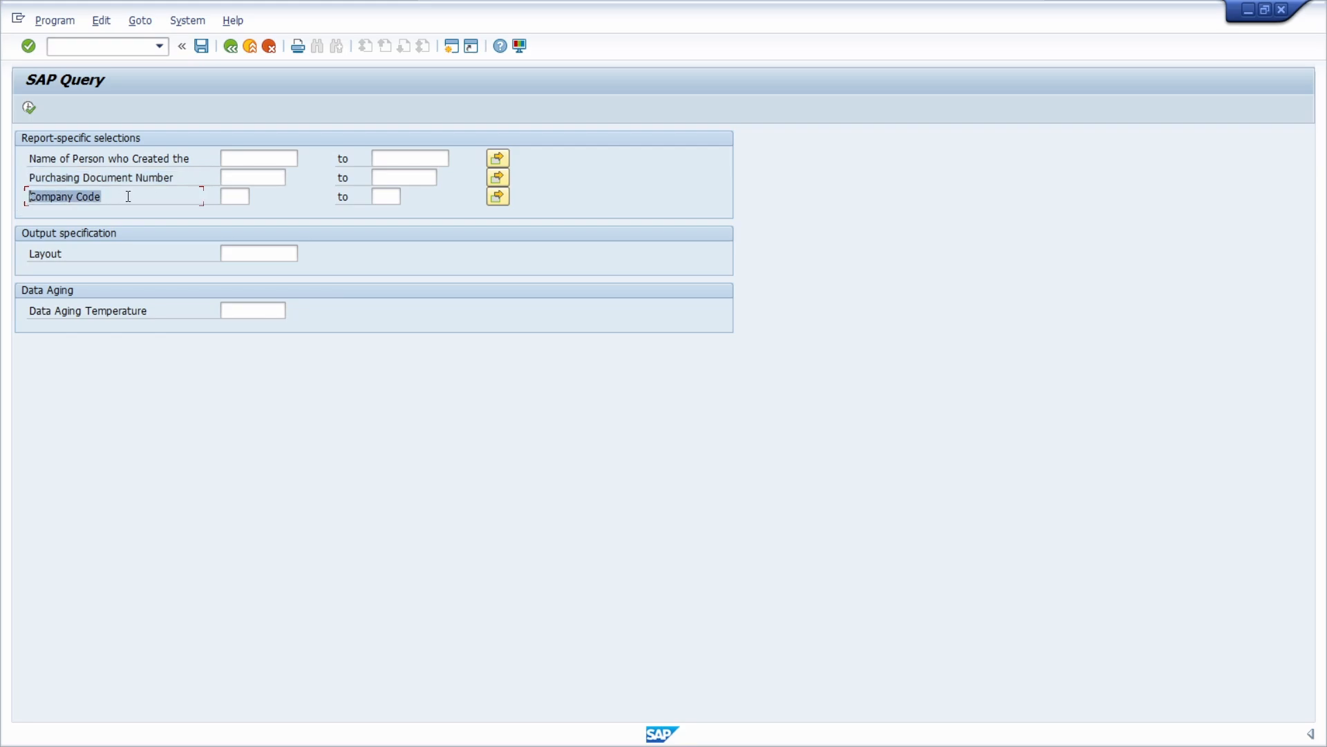
click(29, 107)
click(300, 336)
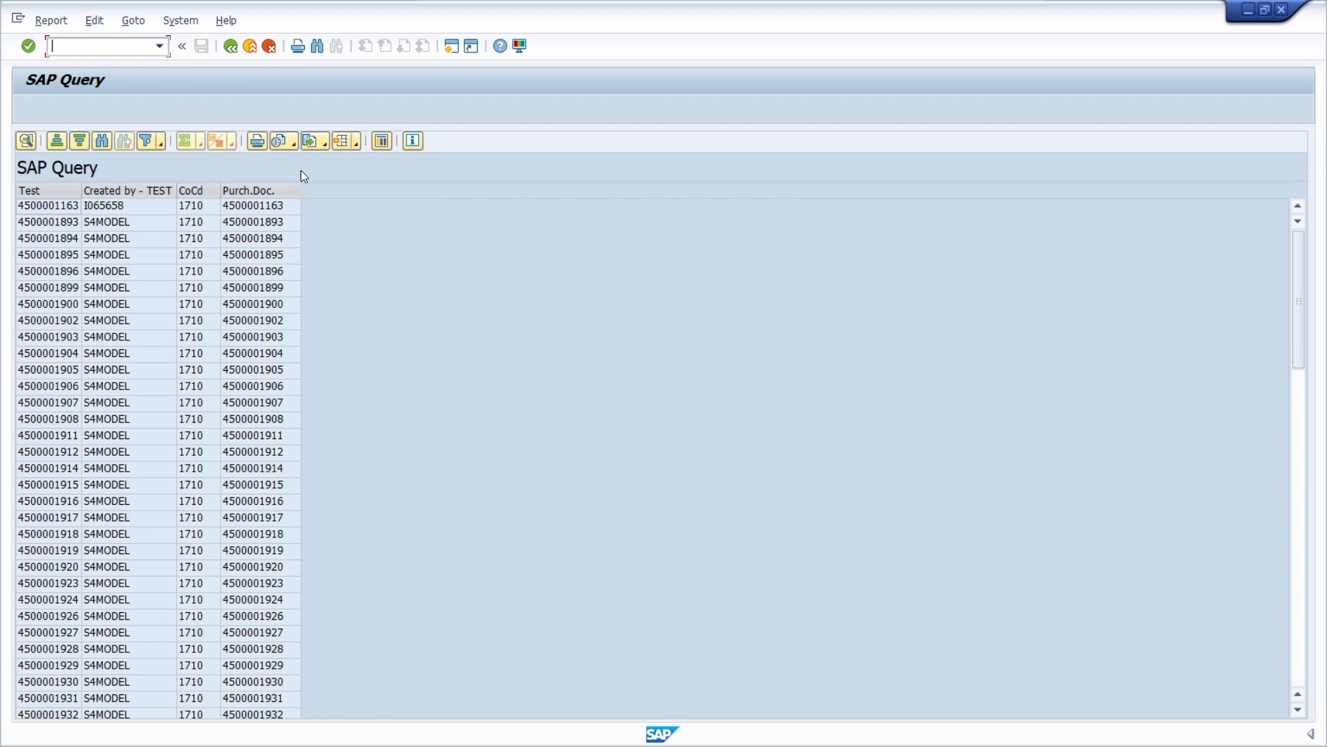
text(/nsq02)
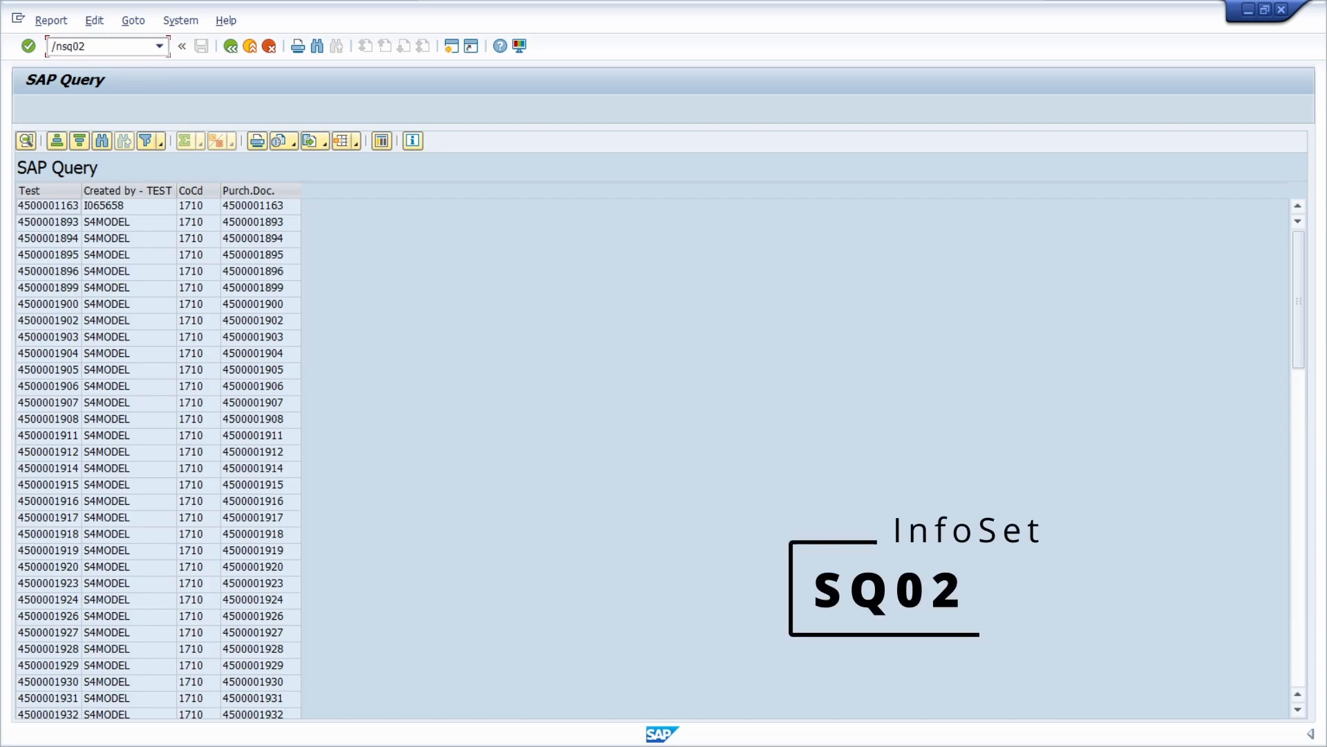
Go to InfoSet maintenance via /nsq02 and open InfoSet Z_TEST in change mode.
key(Return)
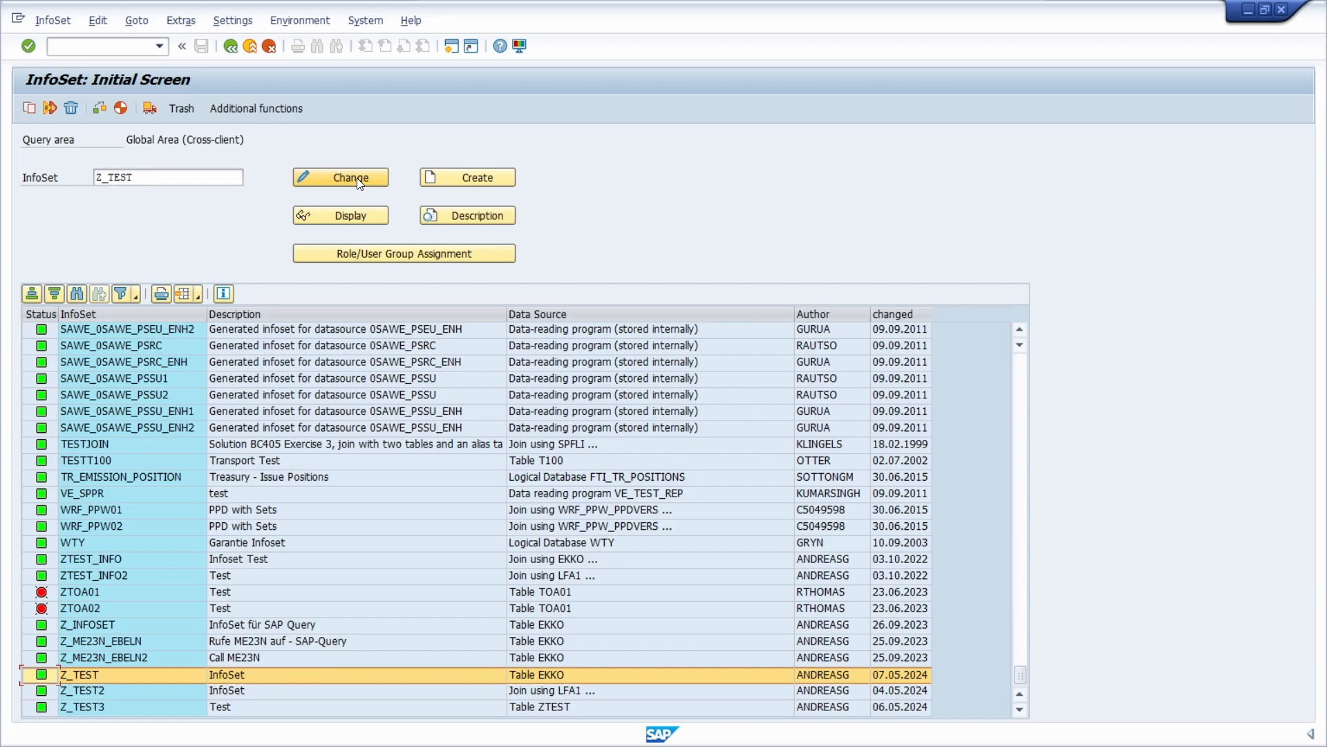
click(356, 177)
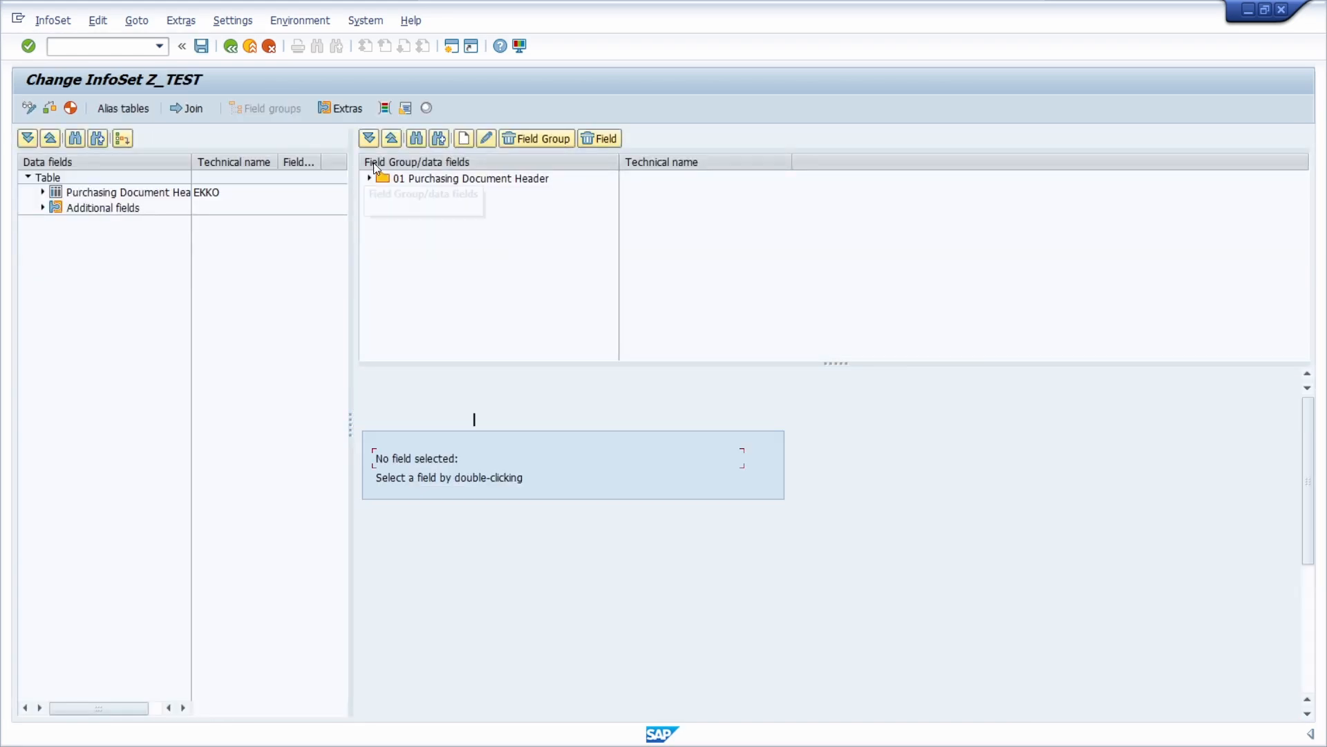
Switch the InfoSet code editor to section 7 END-OF-SELECTION (after List) and start editing it.
click(406, 111)
click(545, 177)
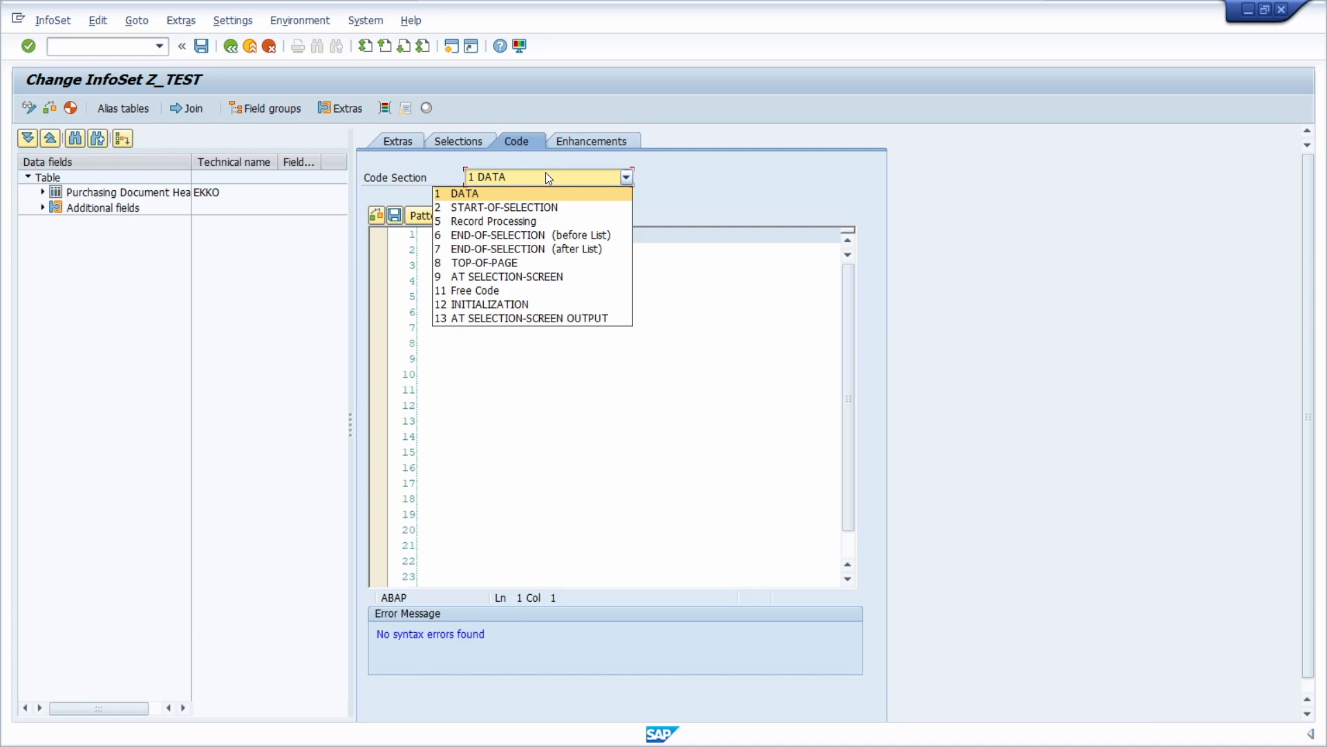
click(488, 249)
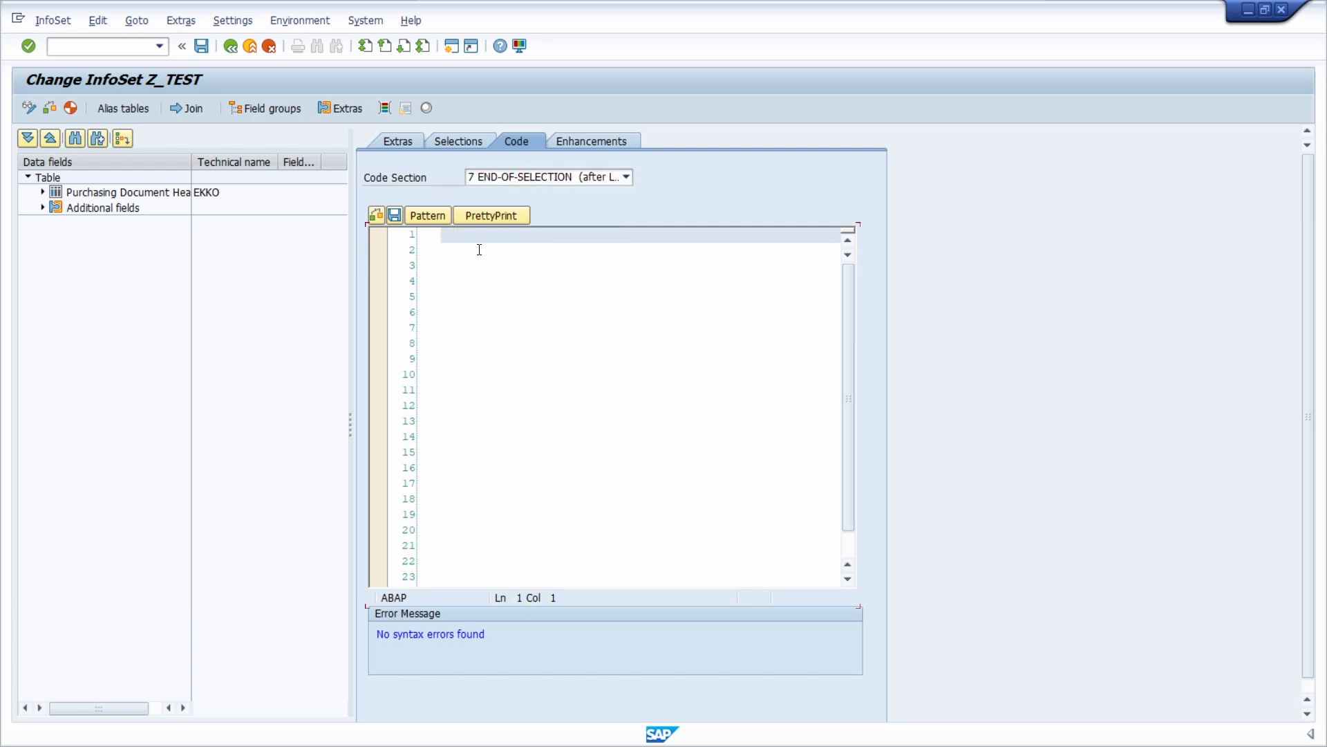
click(470, 236)
Paste the ASSIGN/IF/ENDIF code and select the SP$00001[] table reference on line 1.
text(ASSIGN ('SP$00001[]') TO FIELD-SYMBOL(<t_itab>).  IF <t_itab> IS NOT INITIAL.  ENDIF.)
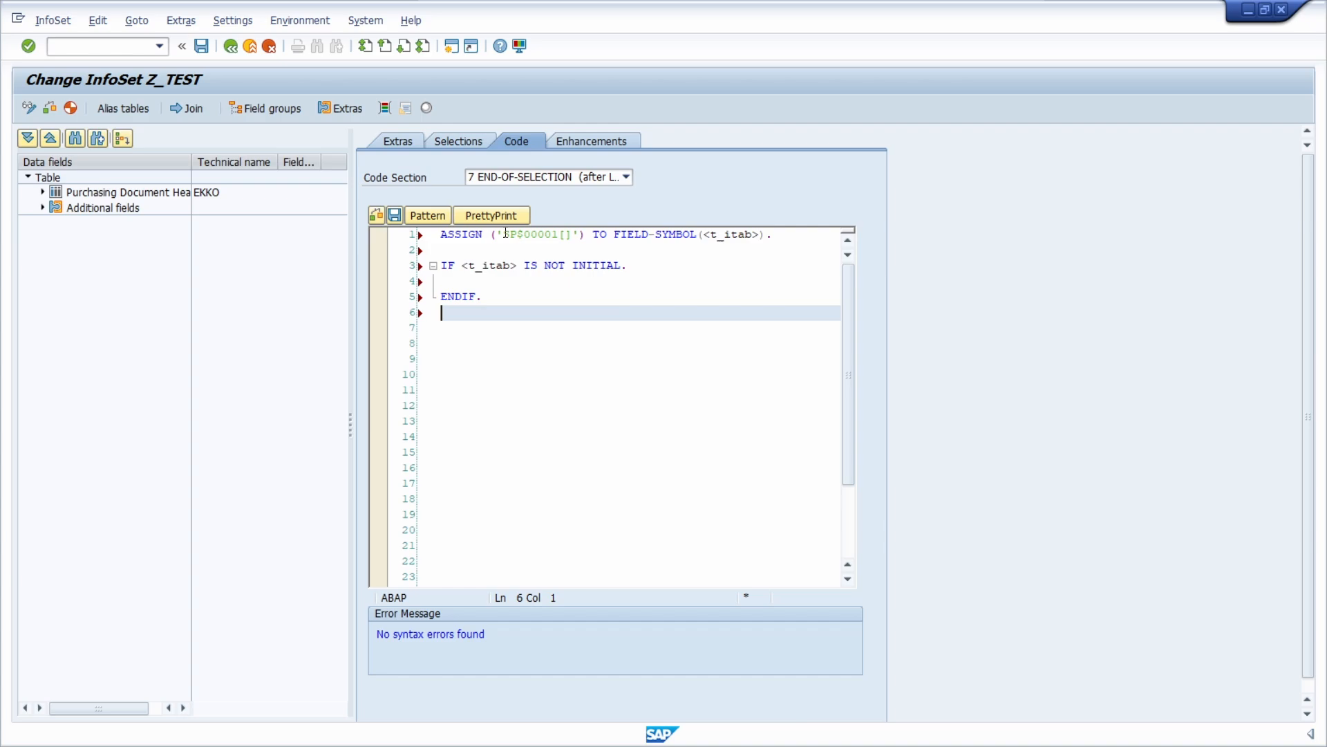
drag(504, 235, 573, 235)
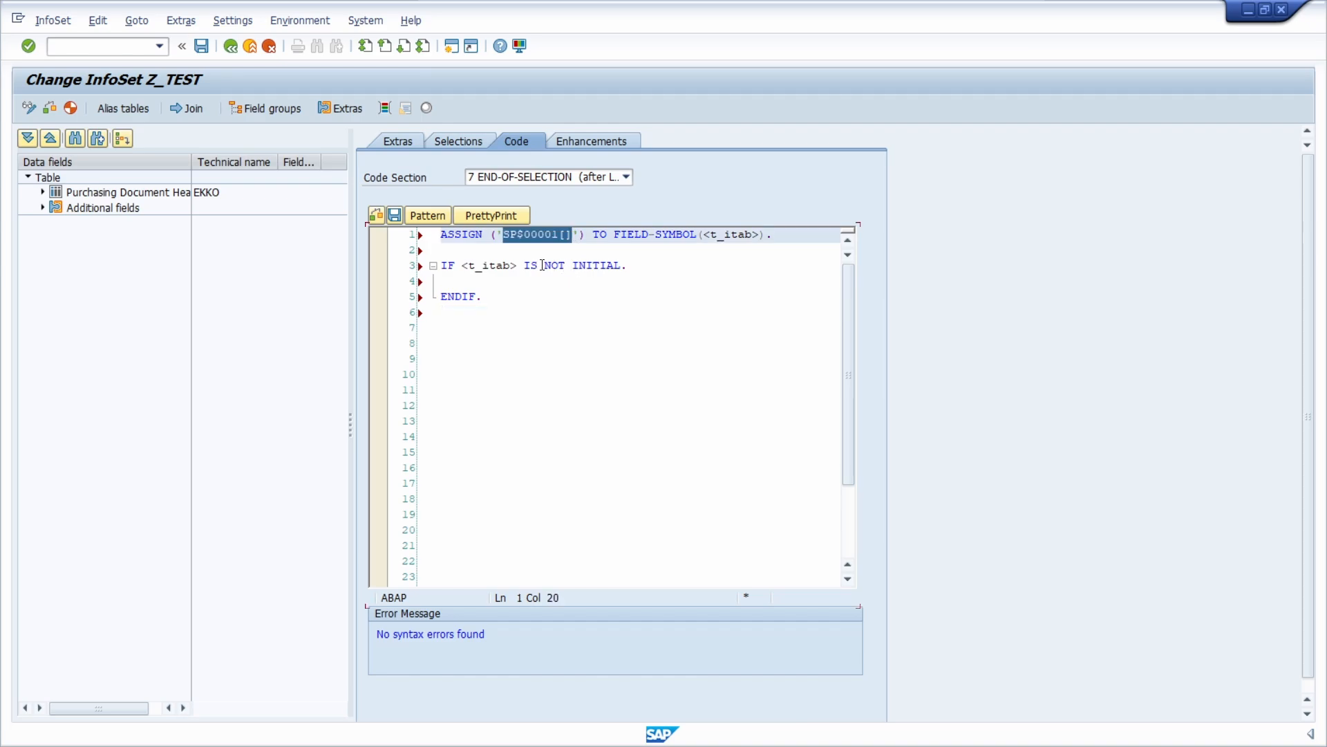
click(563, 237)
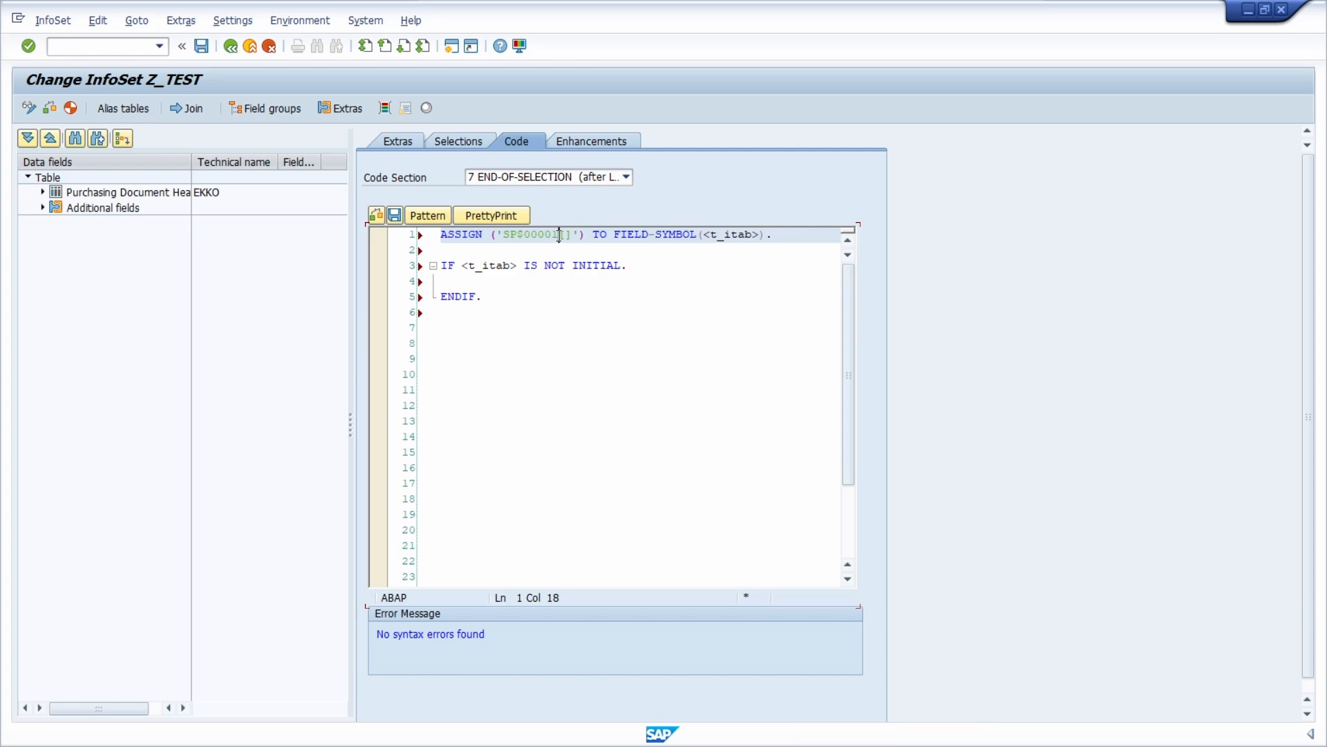
double_click(565, 248)
click(565, 248)
Edit the trailing digits of the SP$00001 table number in the ASSIGN statement.
key(Left)
key(Right)
key(BackSpace)
text(2)
key(BackSpace)
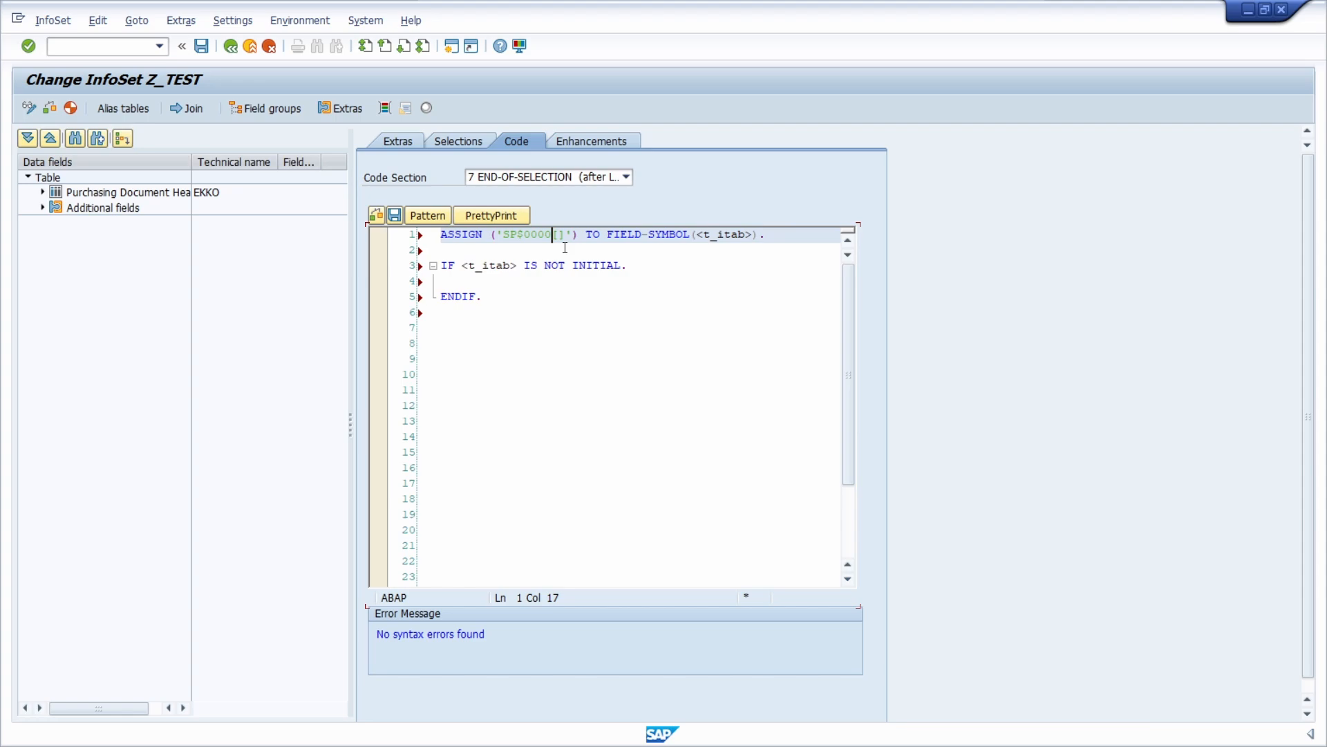
text(3)
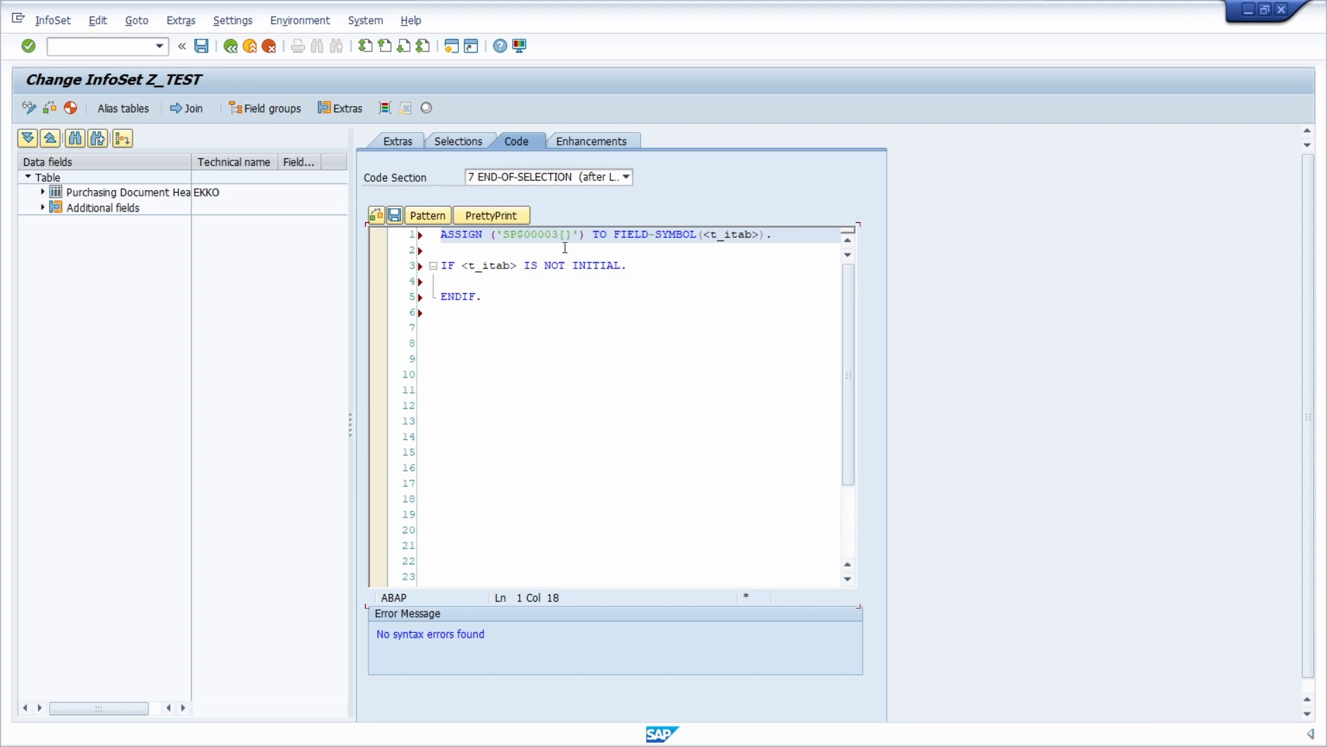
key(BackSpace)
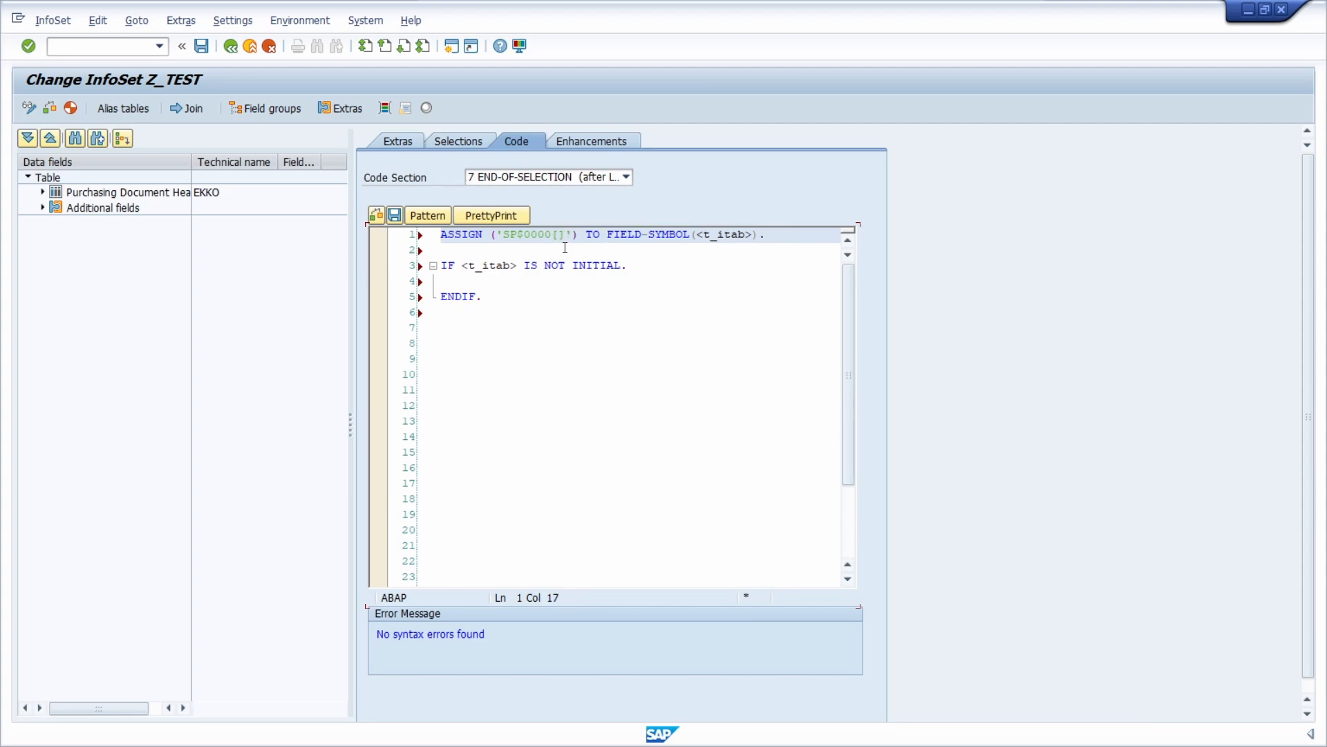
text(8)
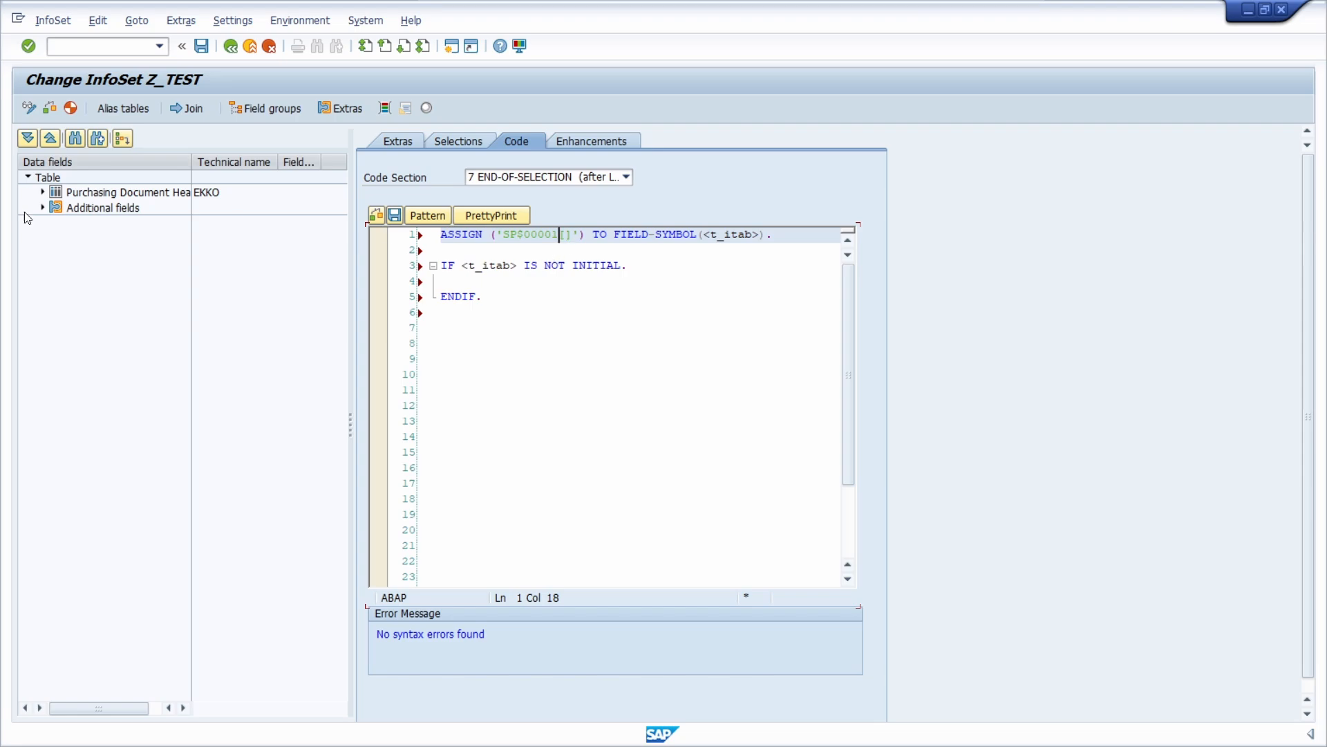
Expand the EKKO Purchasing Document Header fields and save the changed END-OF-SELECTION code.
click(45, 192)
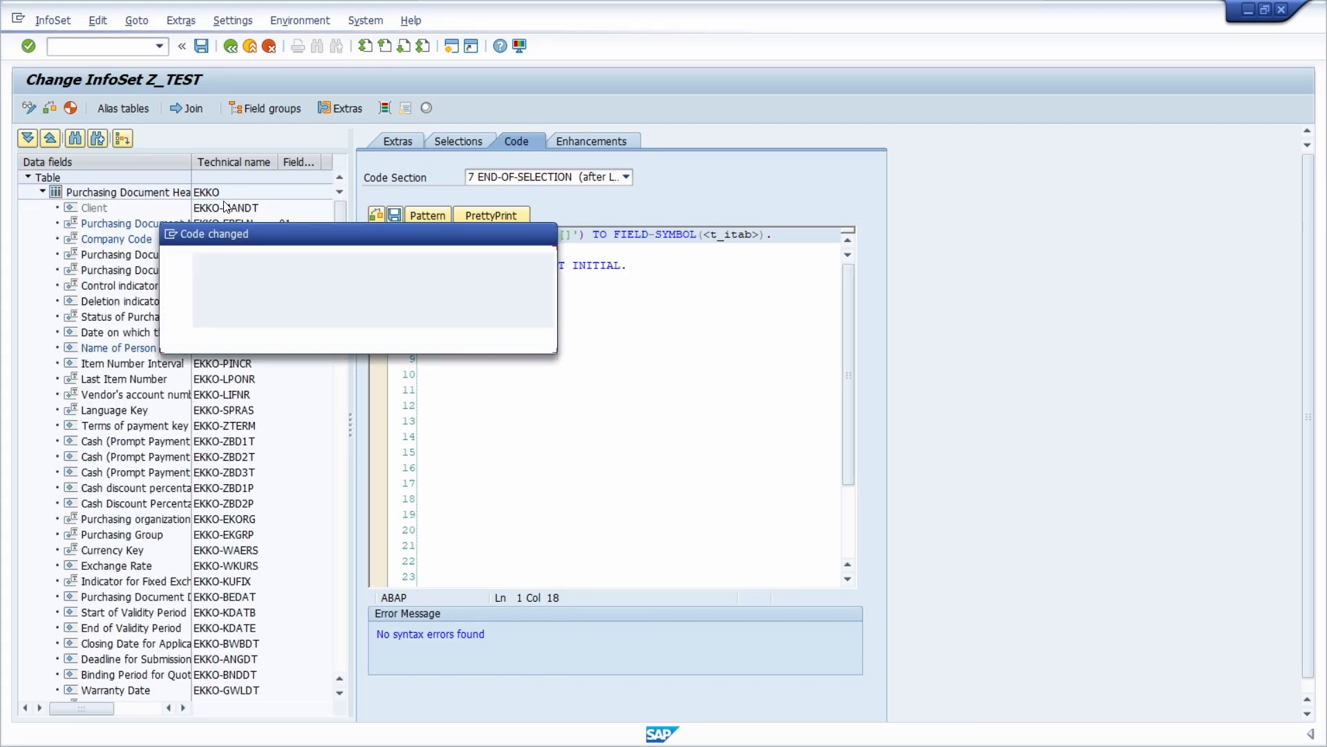
click(240, 337)
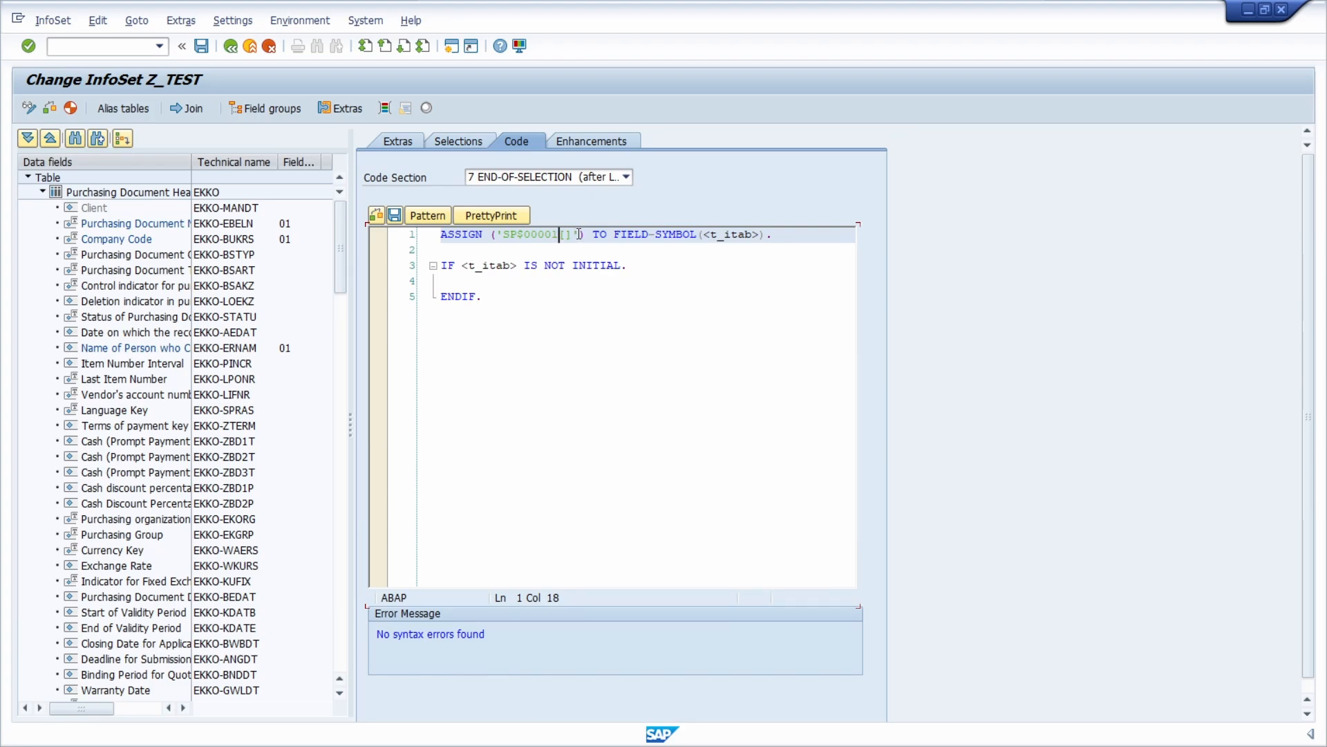
Review the quoted SP$00001[] name and the <t_itab> field symbol in the ASSIGN line.
drag(579, 235, 498, 234)
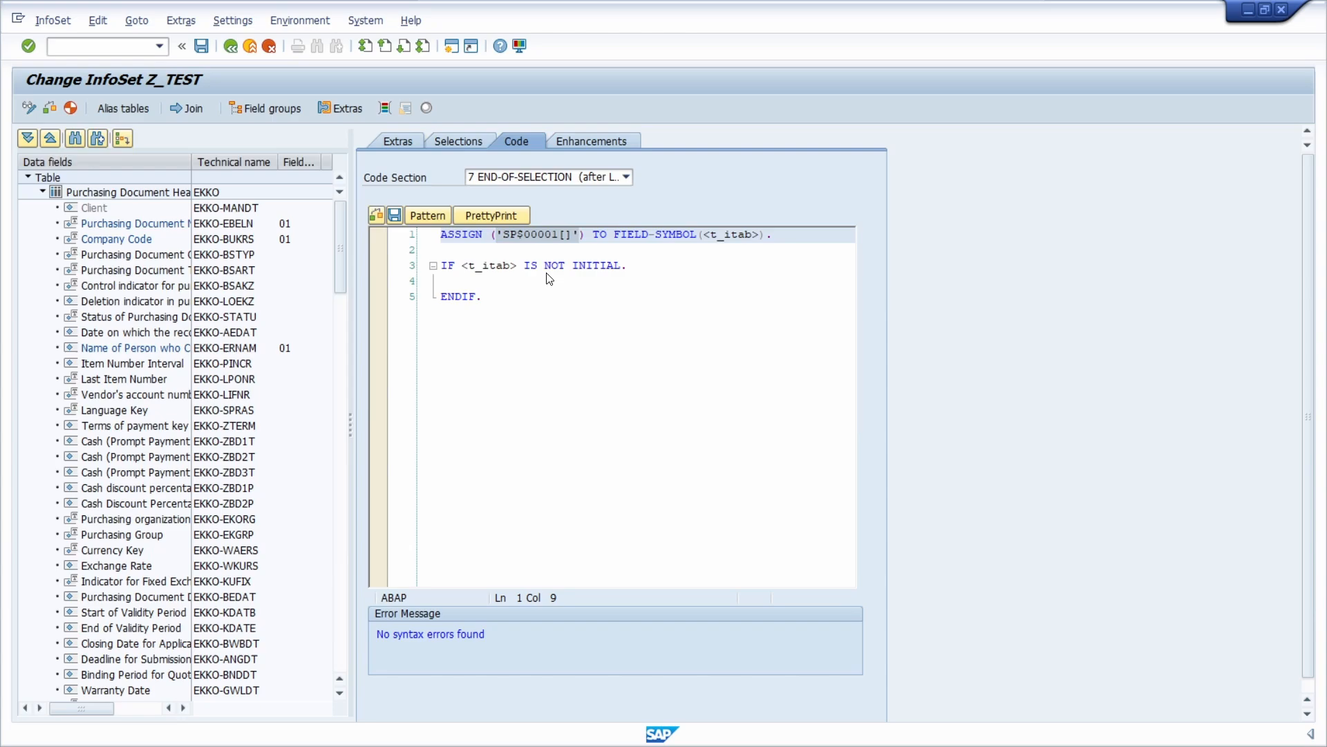
click(561, 235)
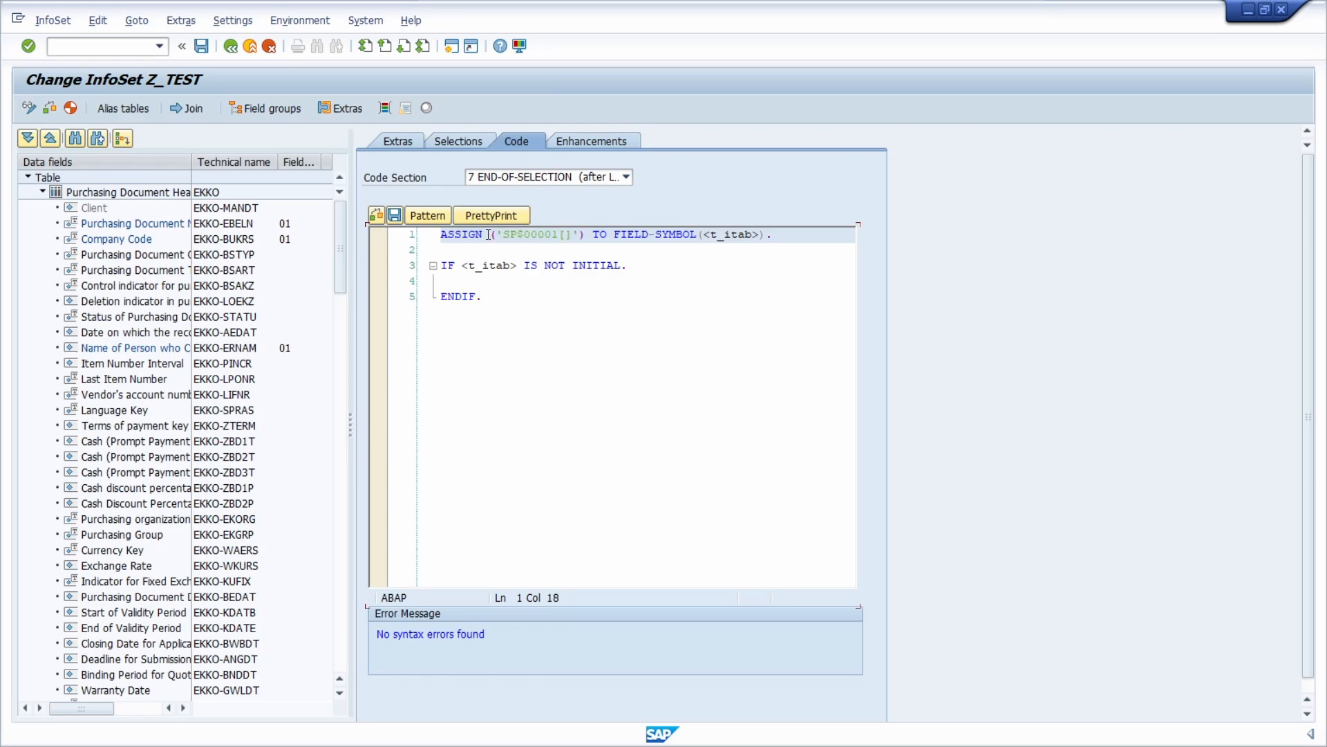
drag(497, 235, 585, 235)
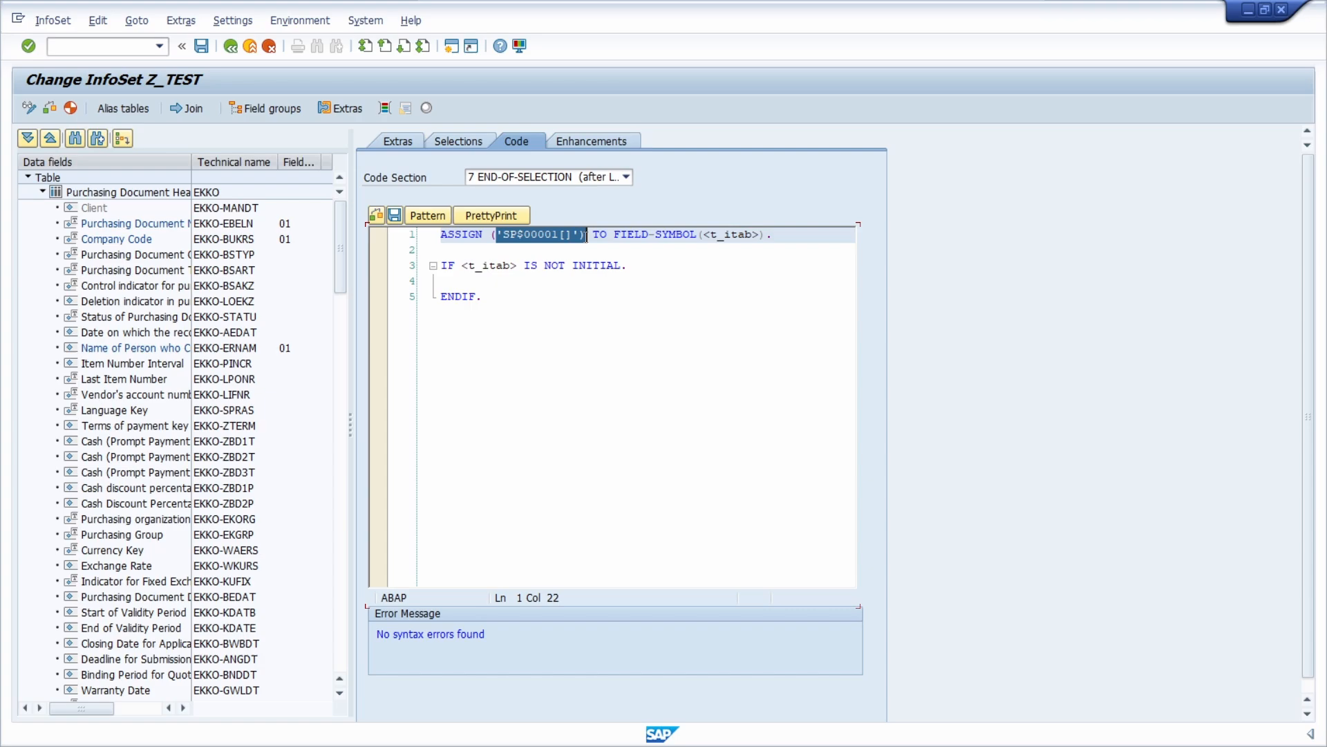
key(shift+Left)
drag(702, 234, 761, 235)
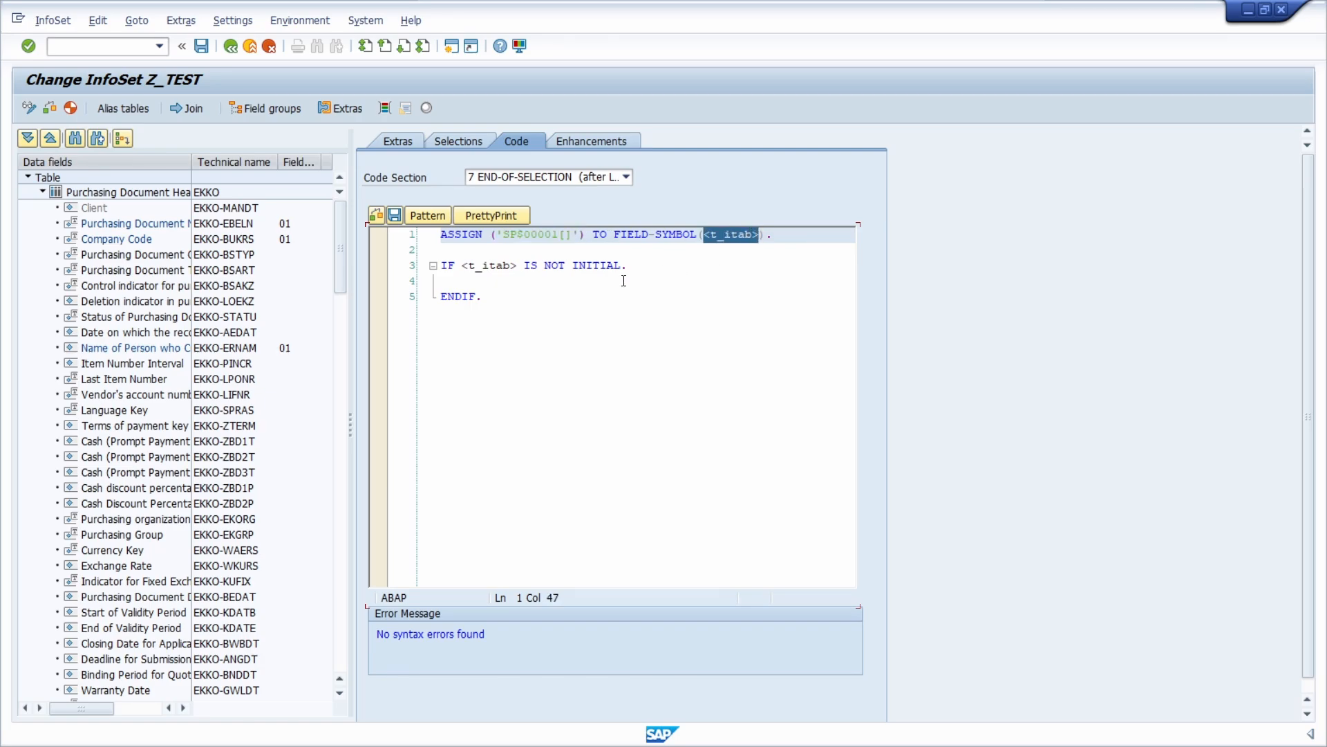
Move the caret into the empty IF block and save InfoSet Z_TEST with Ctrl+S.
click(502, 297)
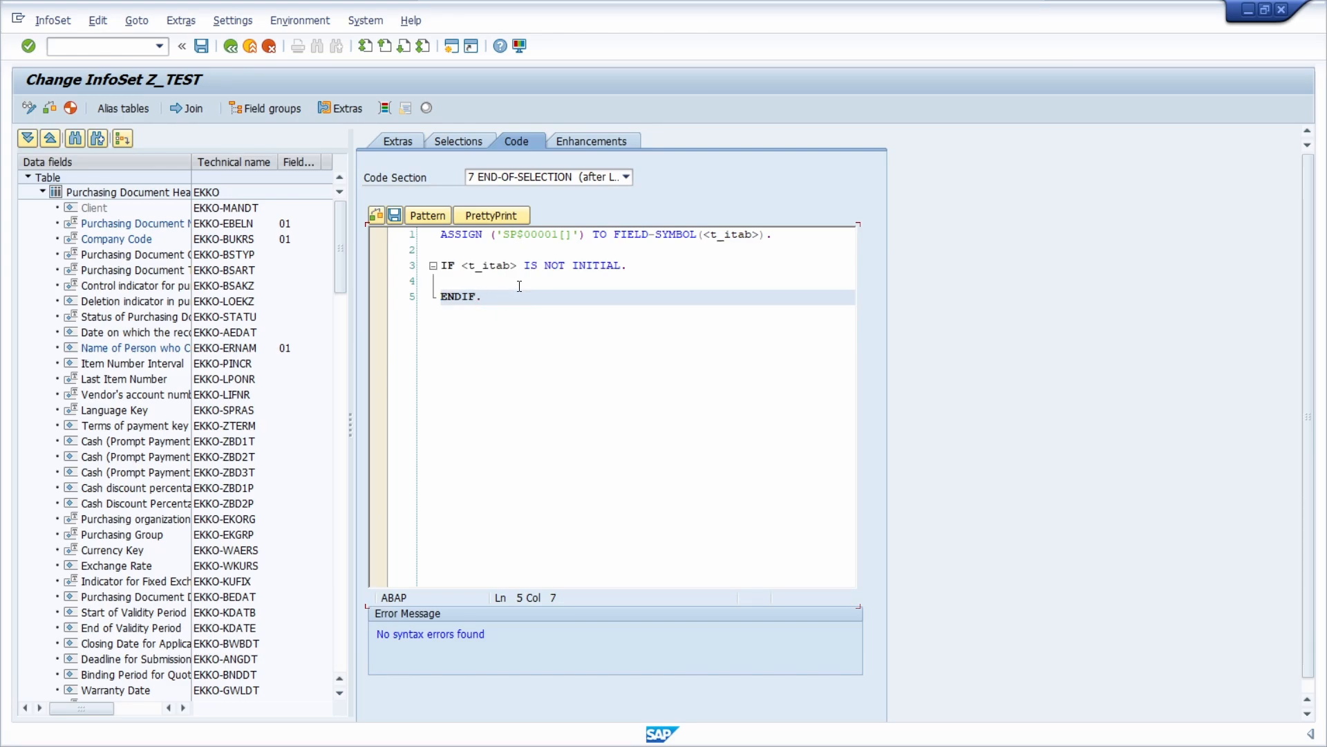
click(520, 283)
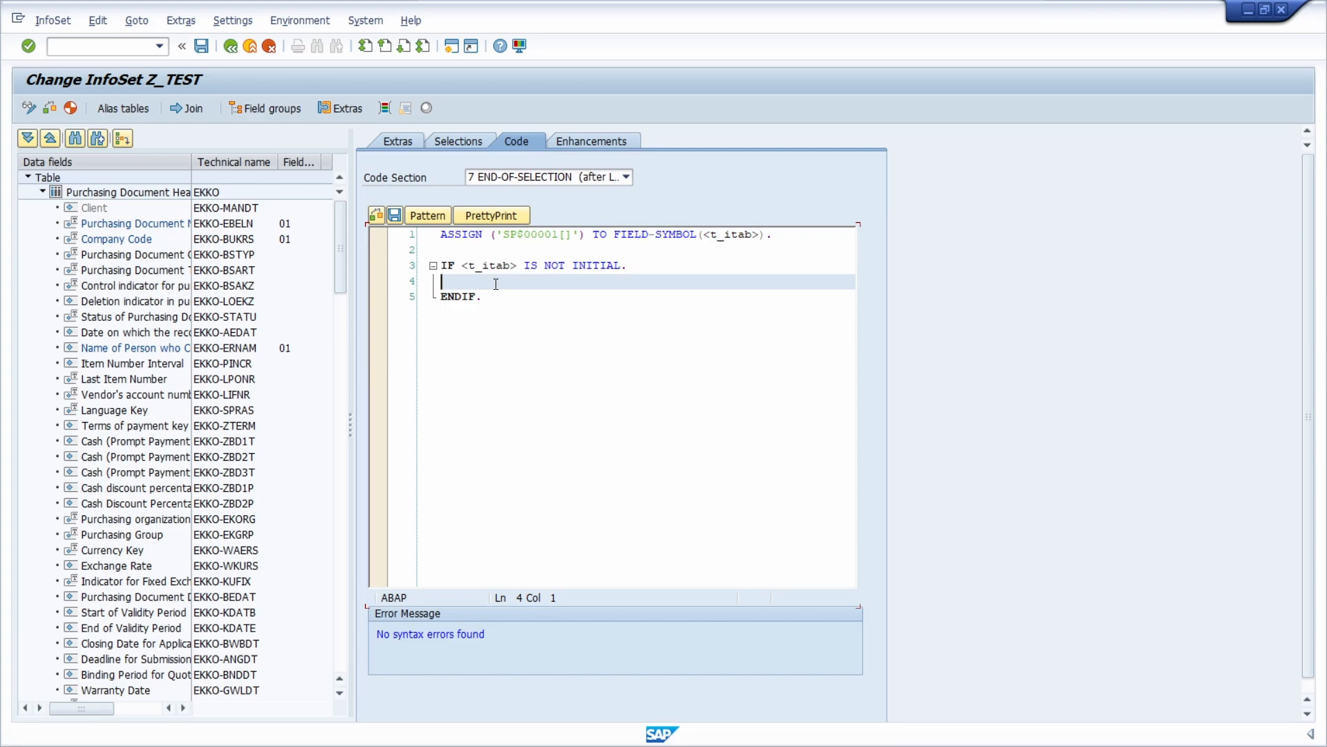
key(ctrl+s)
Generate InfoSet Z_TEST, confirm the field-naming notice and jump to the SAP Query transaction.
click(70, 109)
click(414, 484)
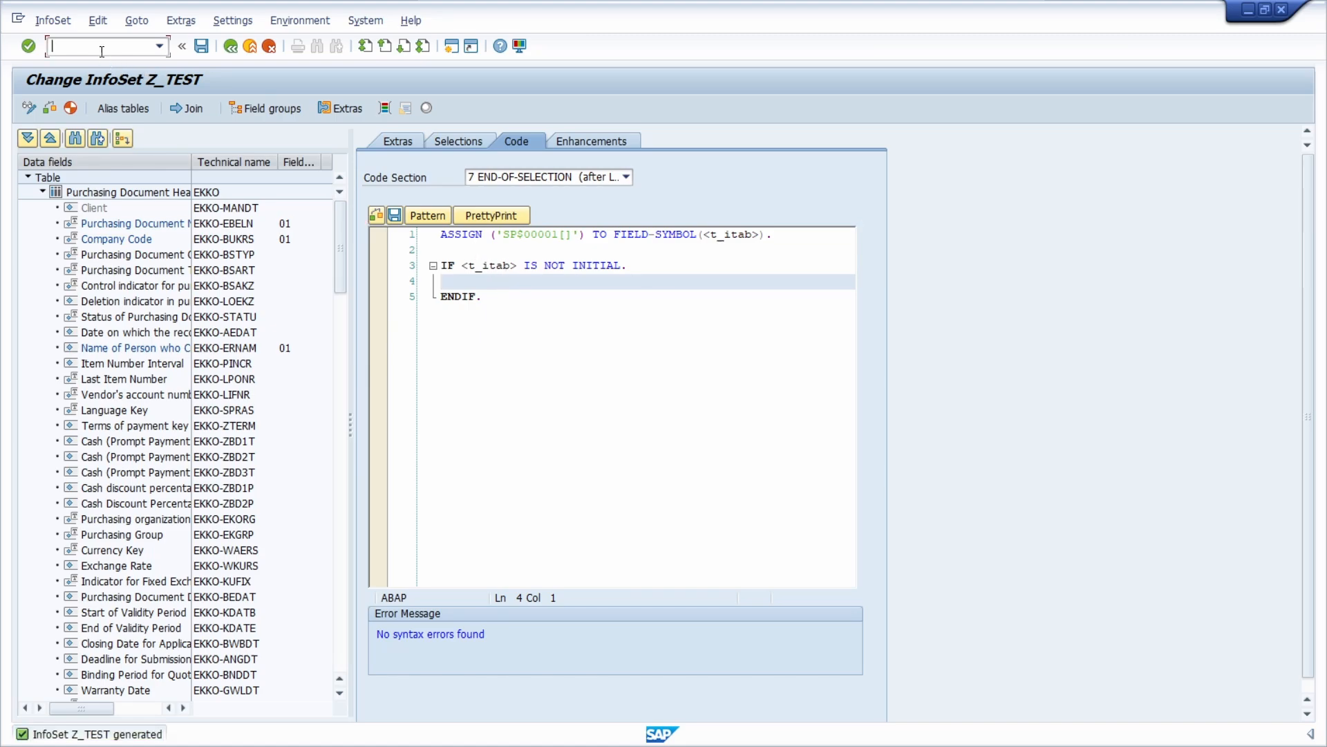
click(106, 46)
text(/ose38)
key(Return)
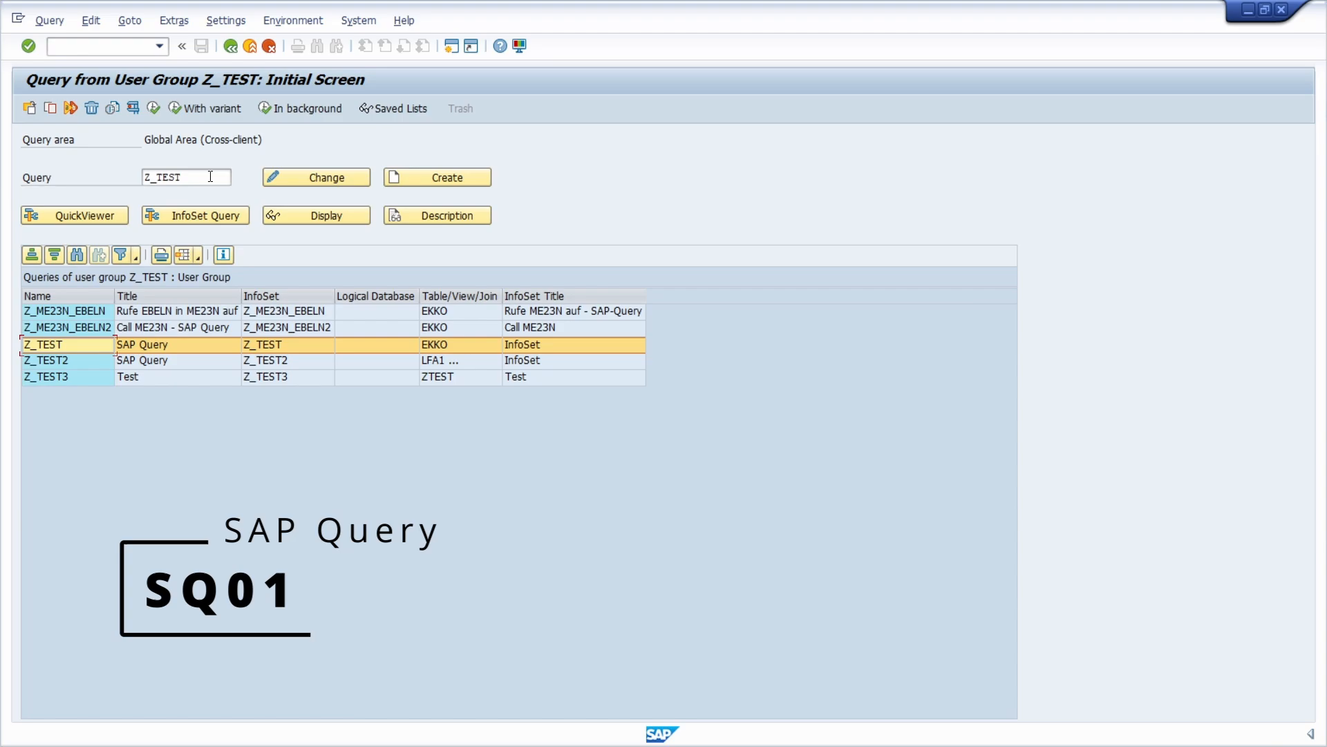
Open query Z_TEST's basic list layout and expand the Purchasing Document and Additional Fields groups.
click(315, 178)
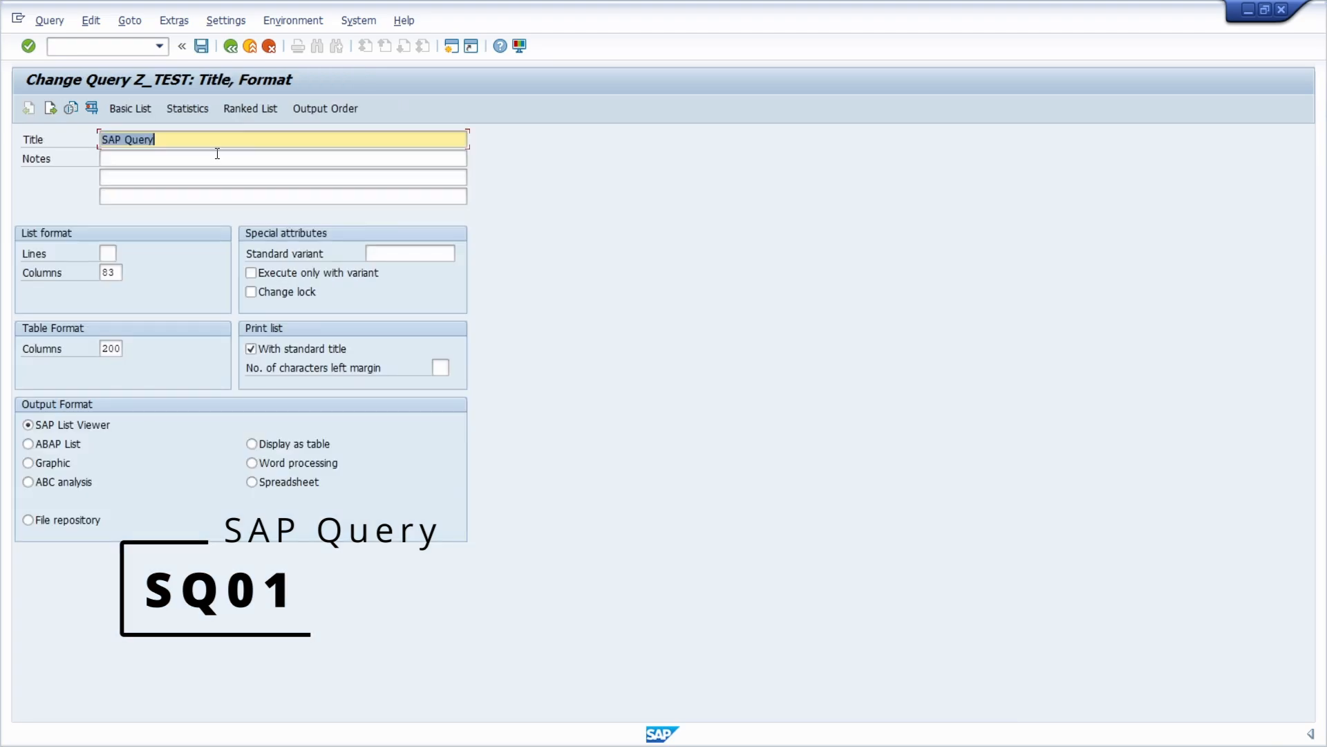
click(130, 108)
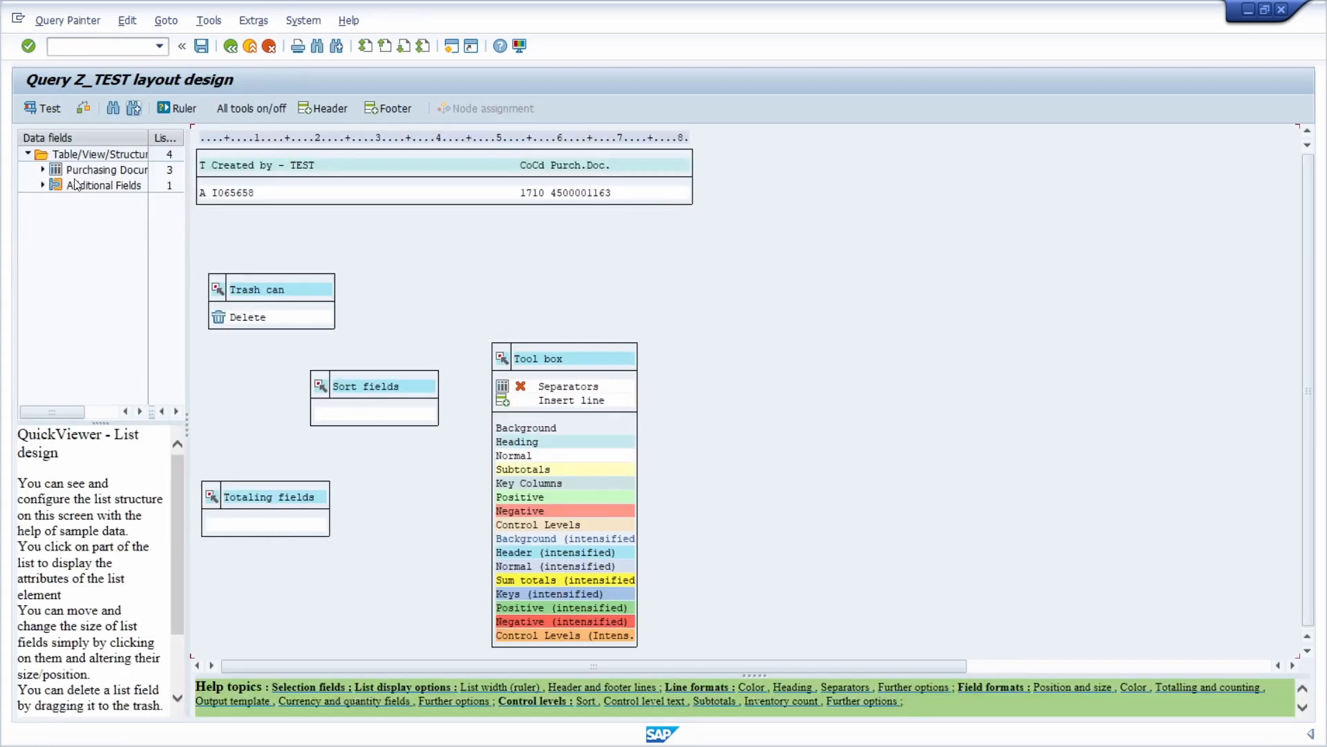
click(44, 169)
click(44, 226)
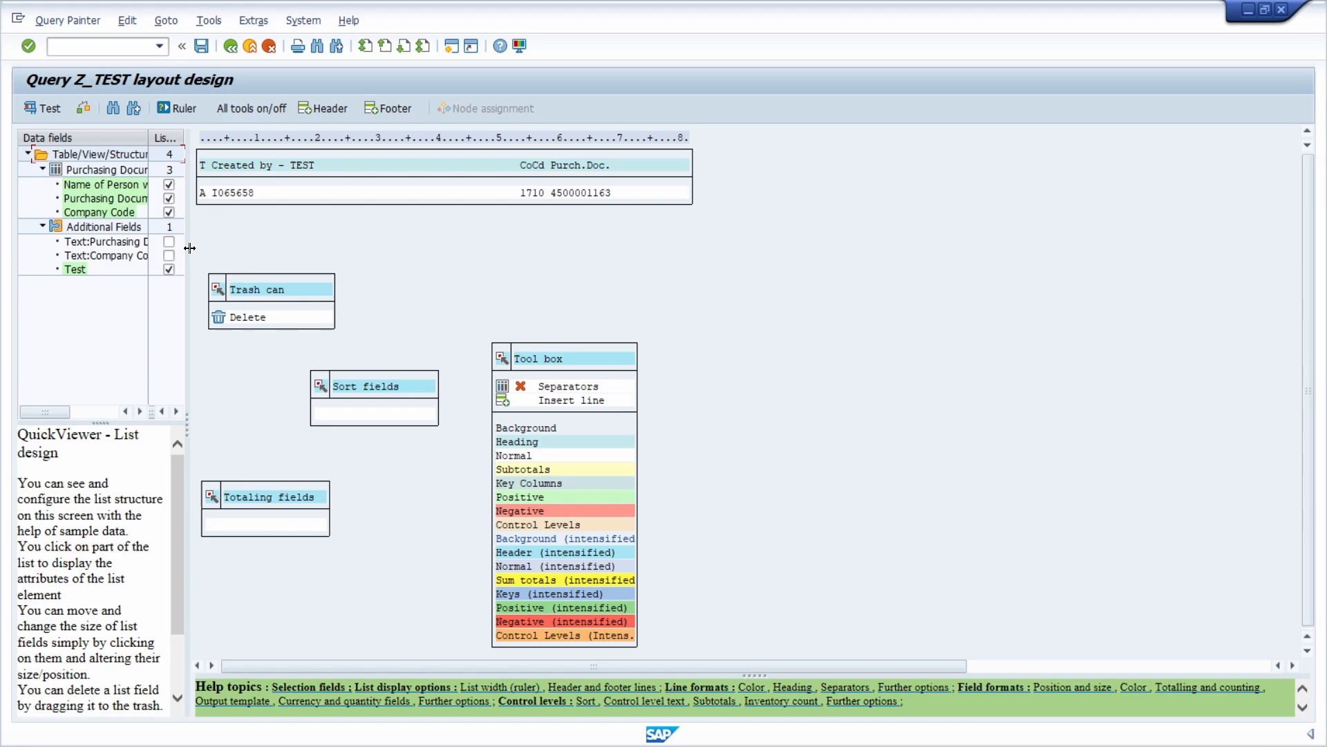
Widen the data fields list to show technical names and shrink the window to reveal the InfoSet code.
drag(188, 249, 358, 247)
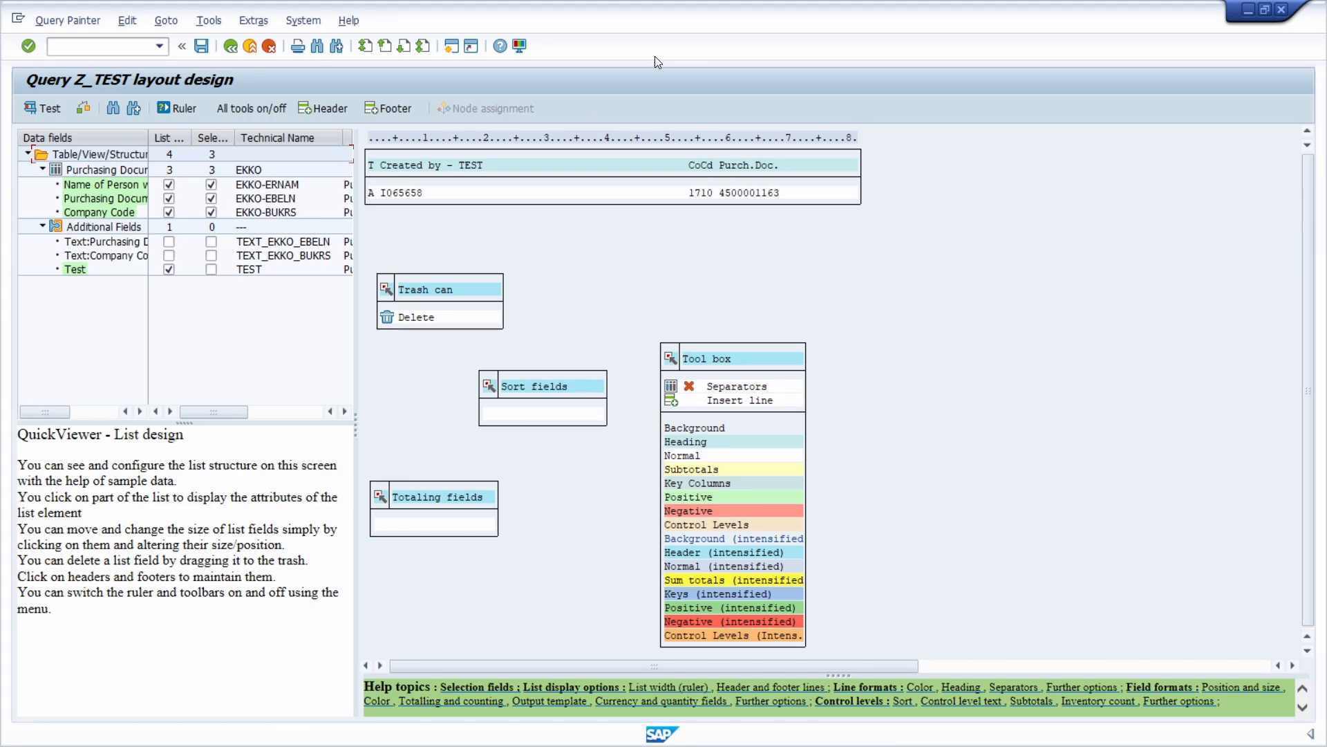
mouse_move(669, 35)
mouse_down()
mouse_move(980, 185)
mouse_move(1021, 256)
mouse_up()
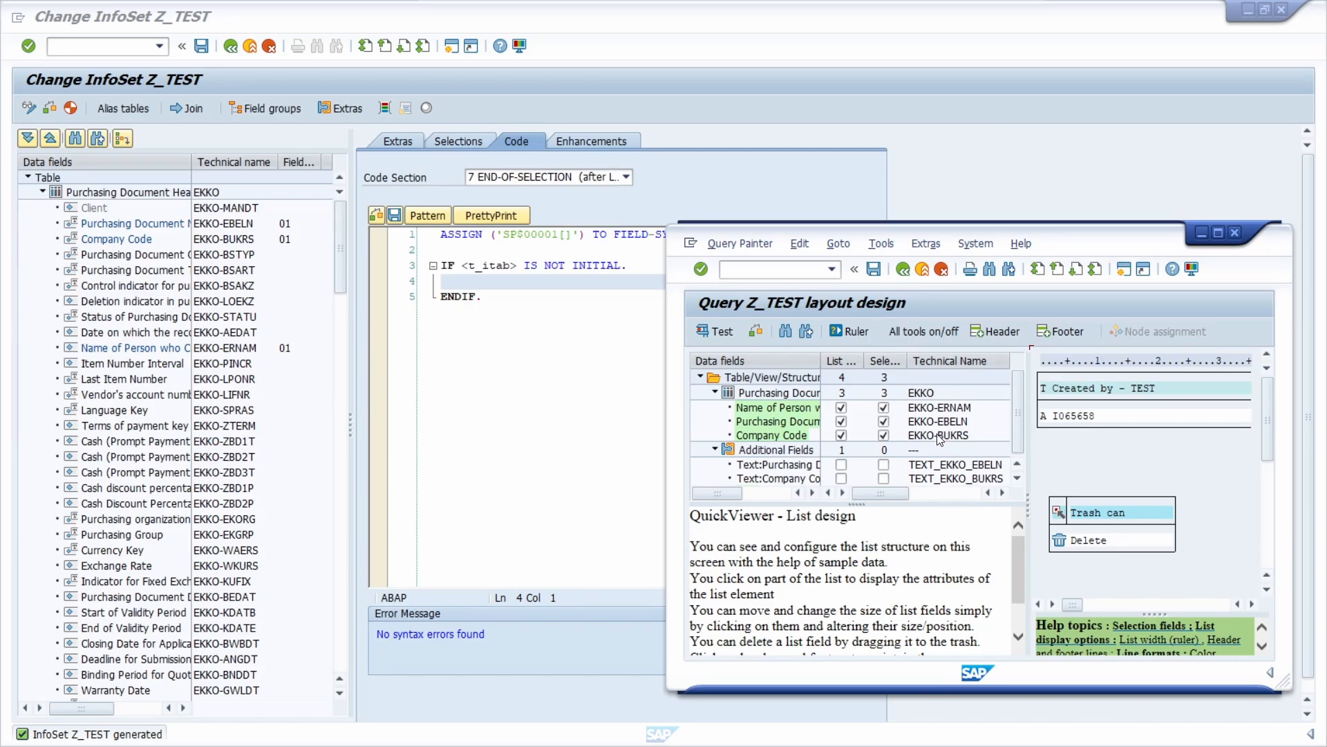
Compare technical names EKKO-BUKRS, EKKO-EBELN and EKKO-ERNAM against the InfoSet code.
click(960, 440)
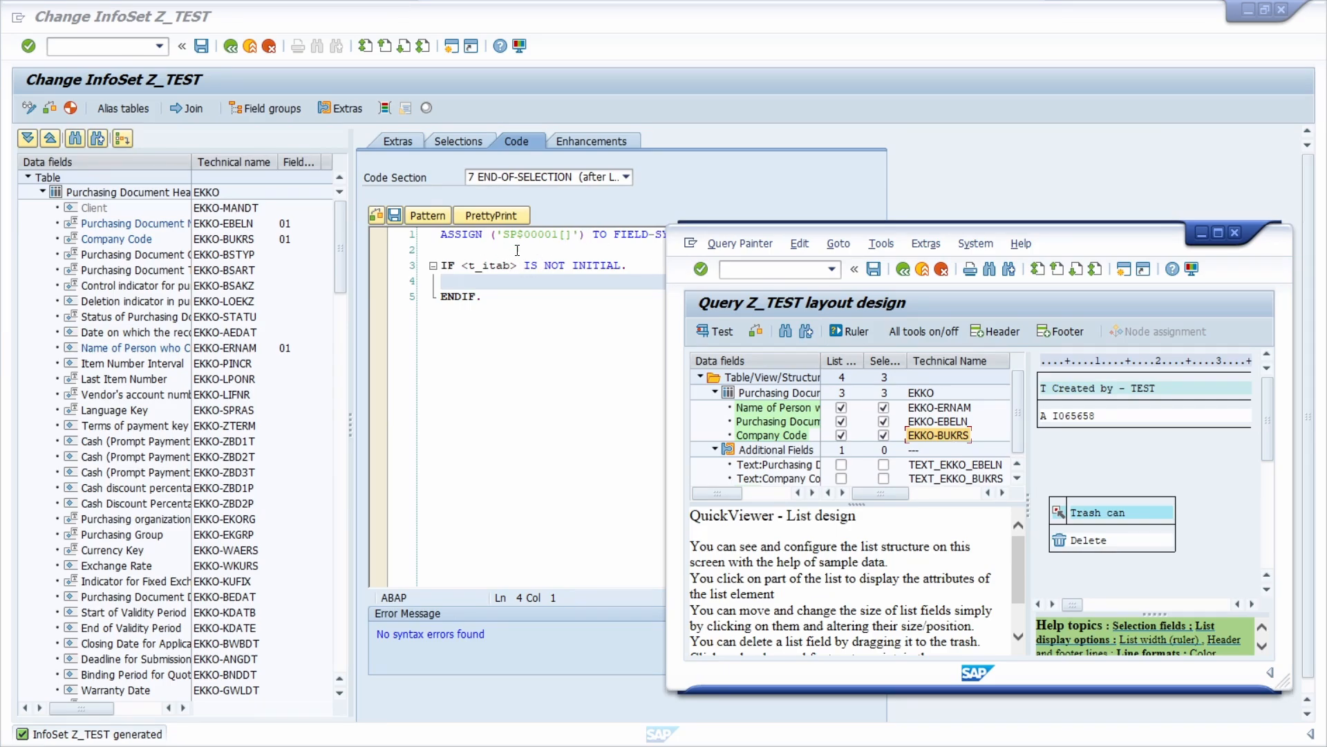
click(939, 422)
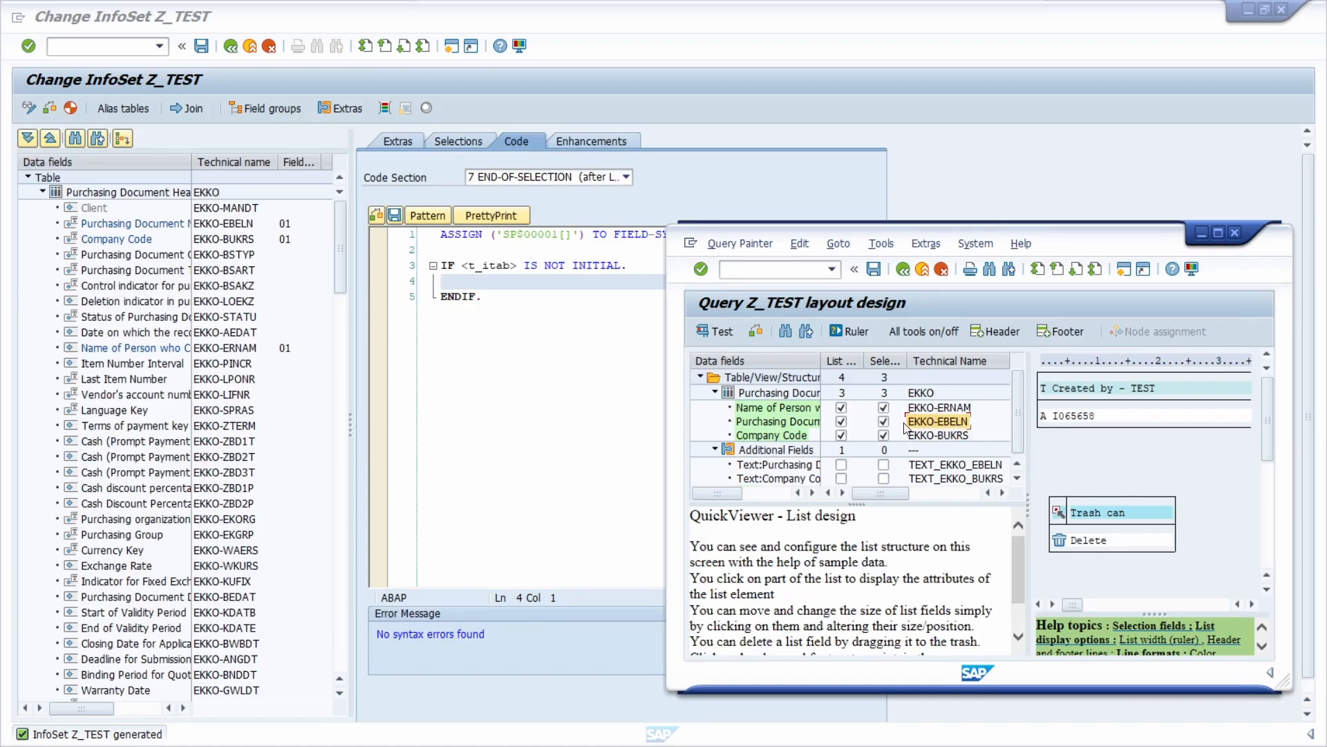
click(949, 412)
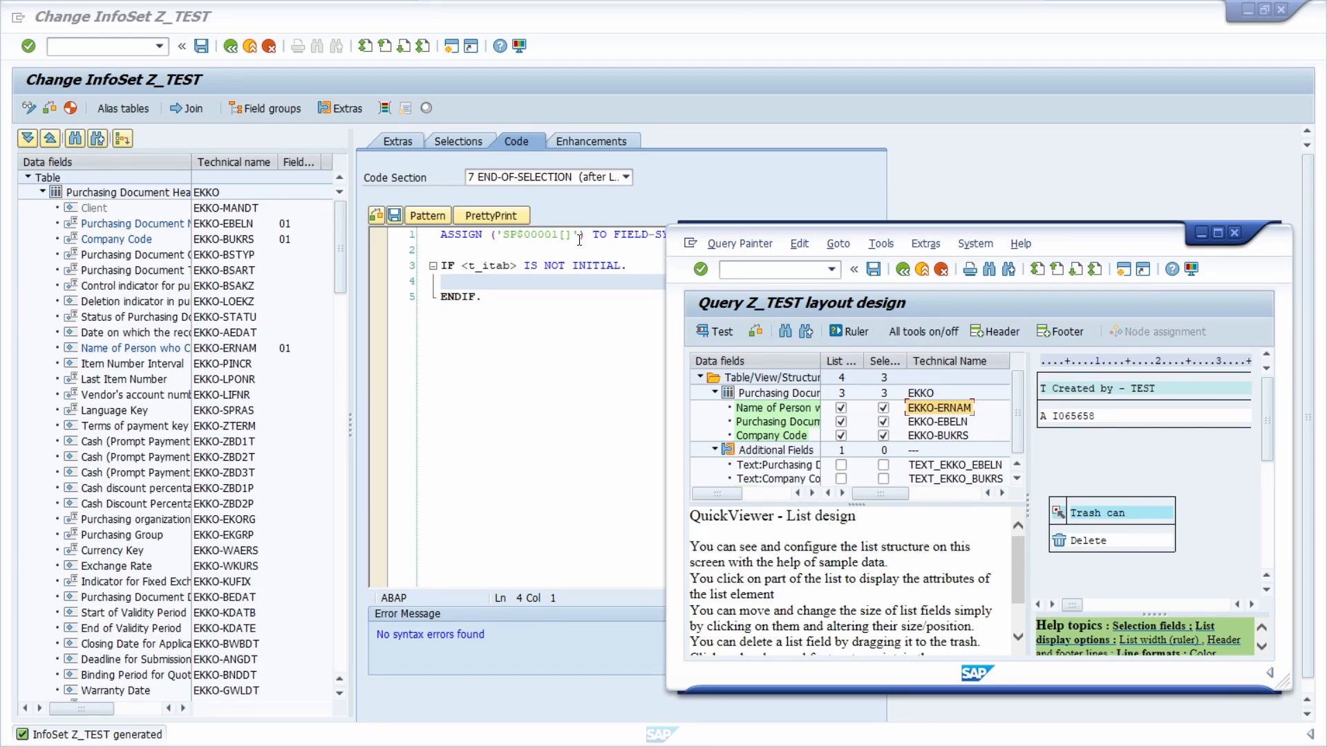
Reposition the floating layout design window around the InfoSet editor.
drag(1120, 241, 948, 169)
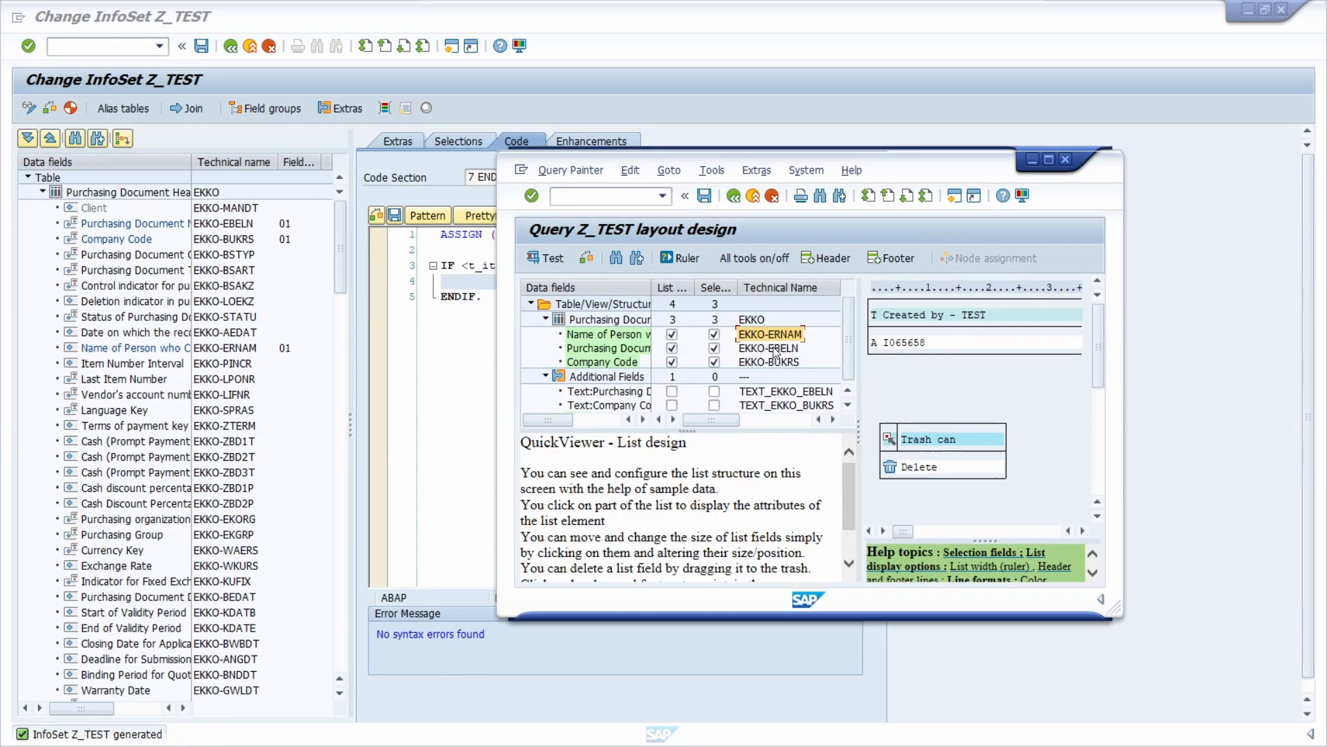
drag(894, 169, 1014, 221)
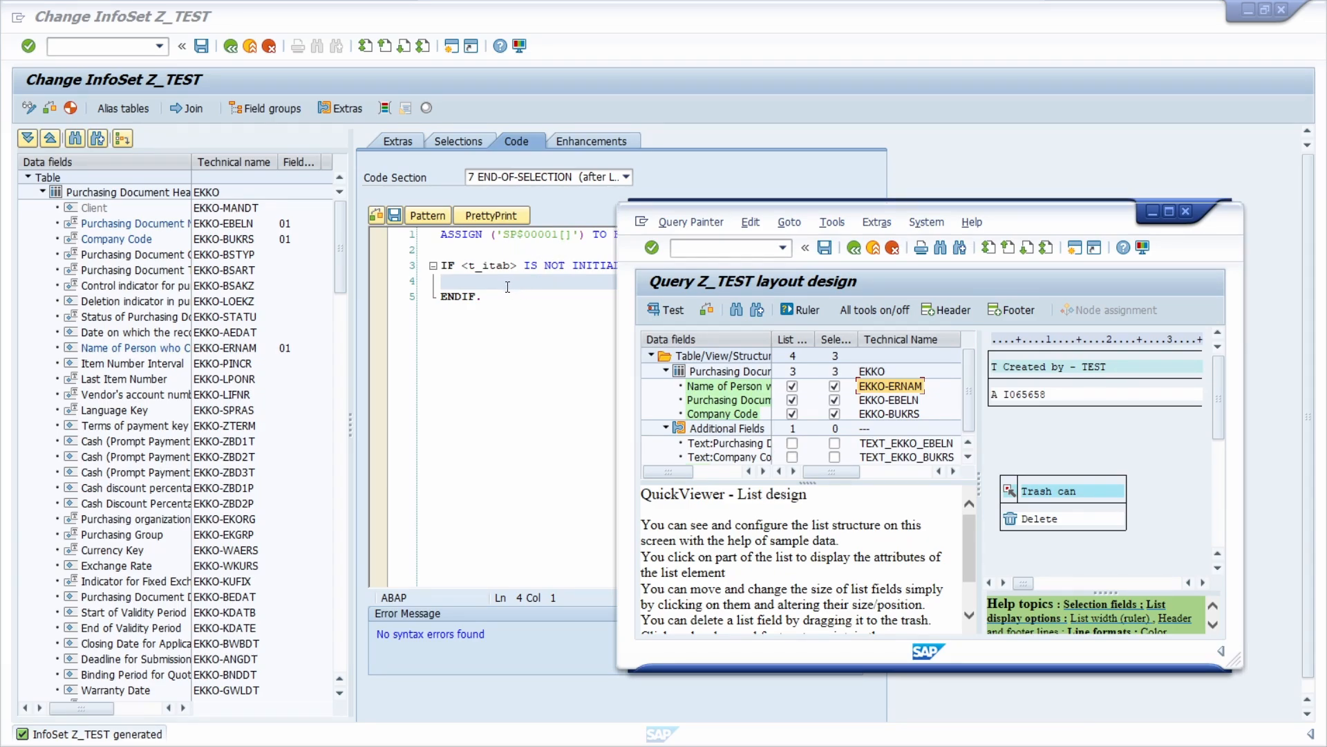
drag(1017, 211, 1032, 236)
Maximize the layout, start a test run with 100 records maximum and switch on debugging with /h.
double_click(1033, 252)
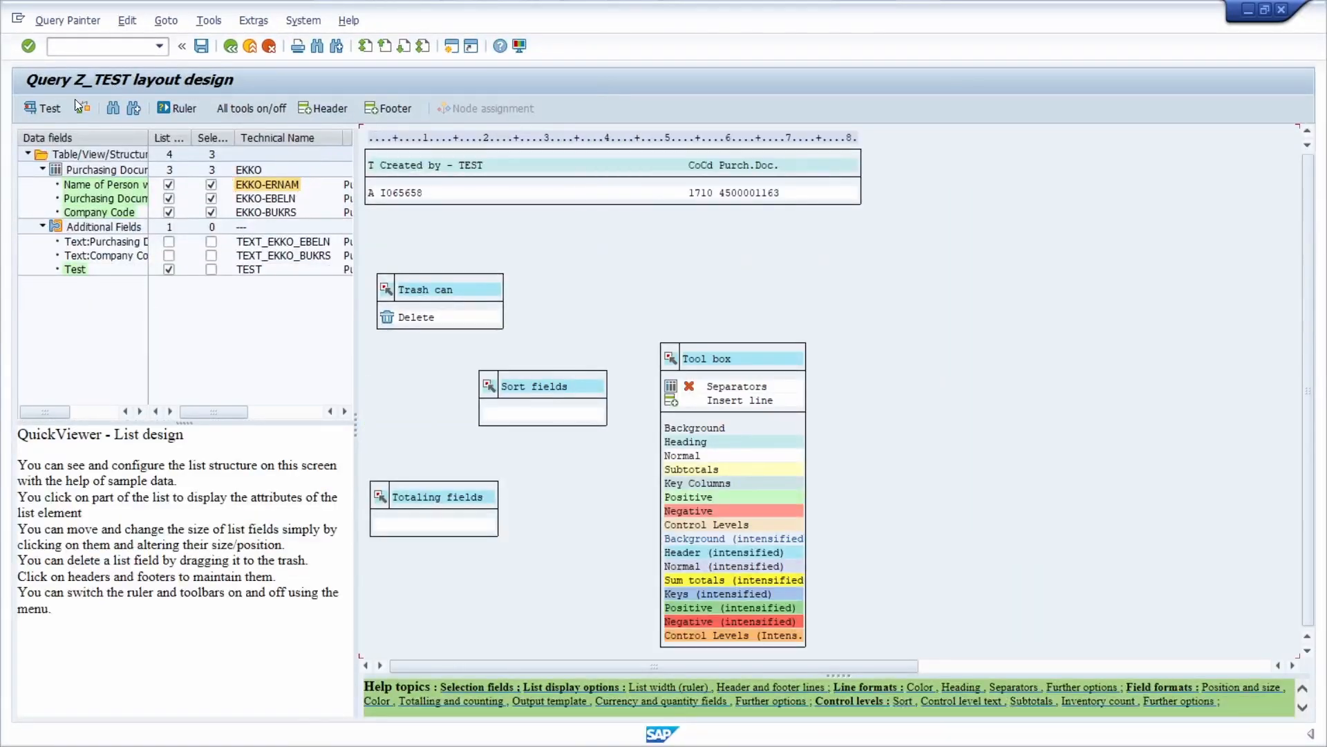
click(46, 109)
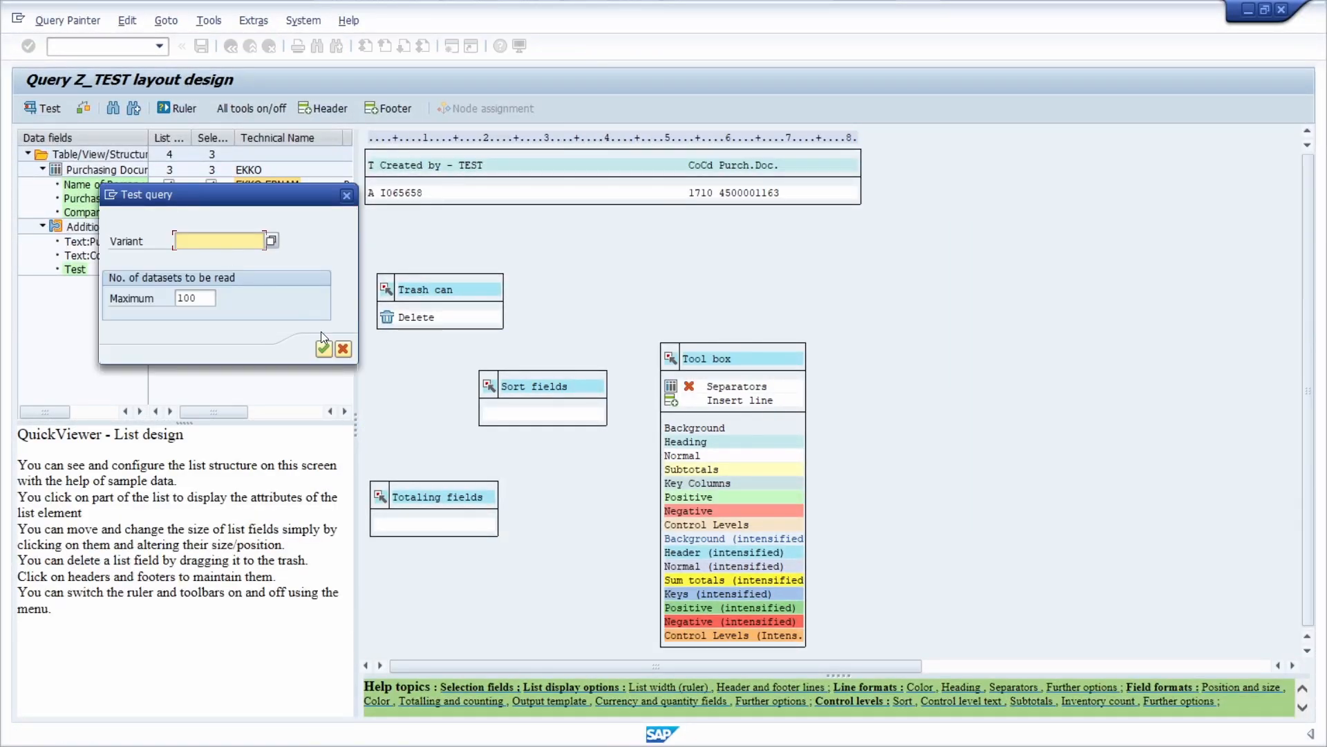
click(325, 350)
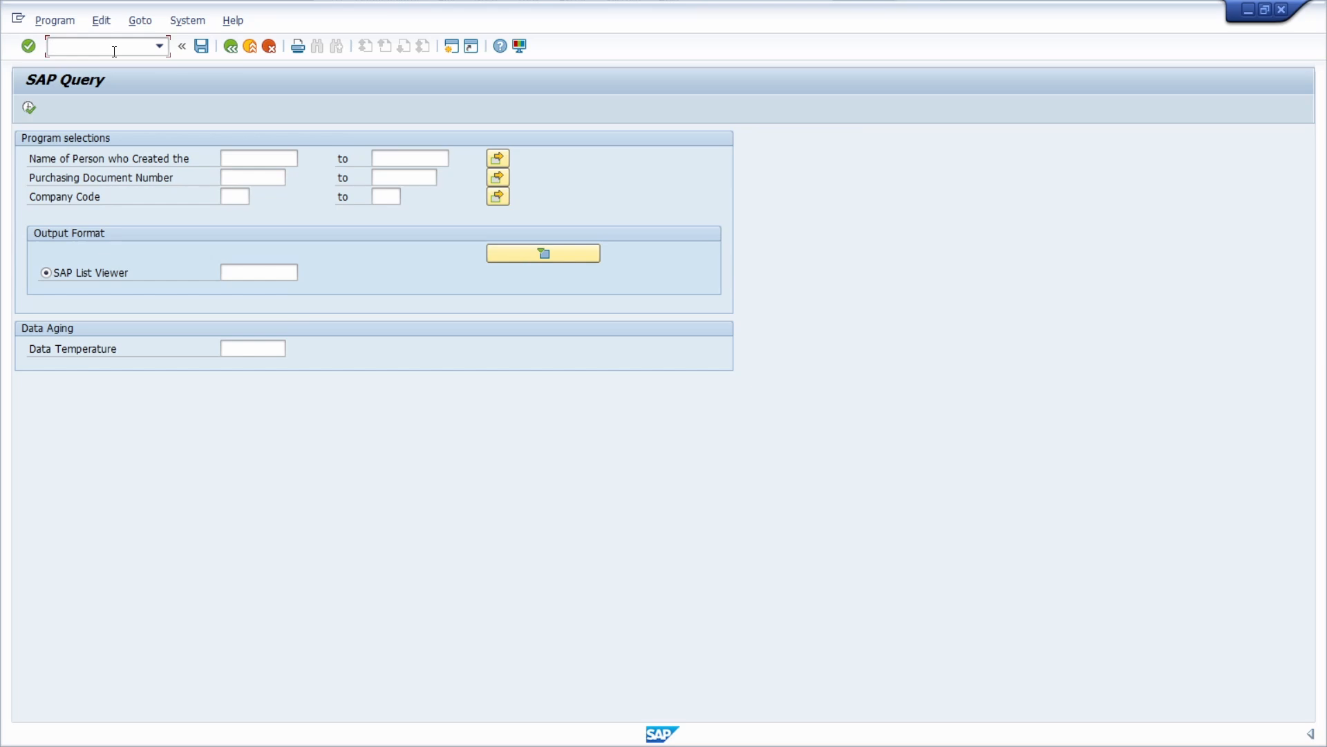
text(/h)
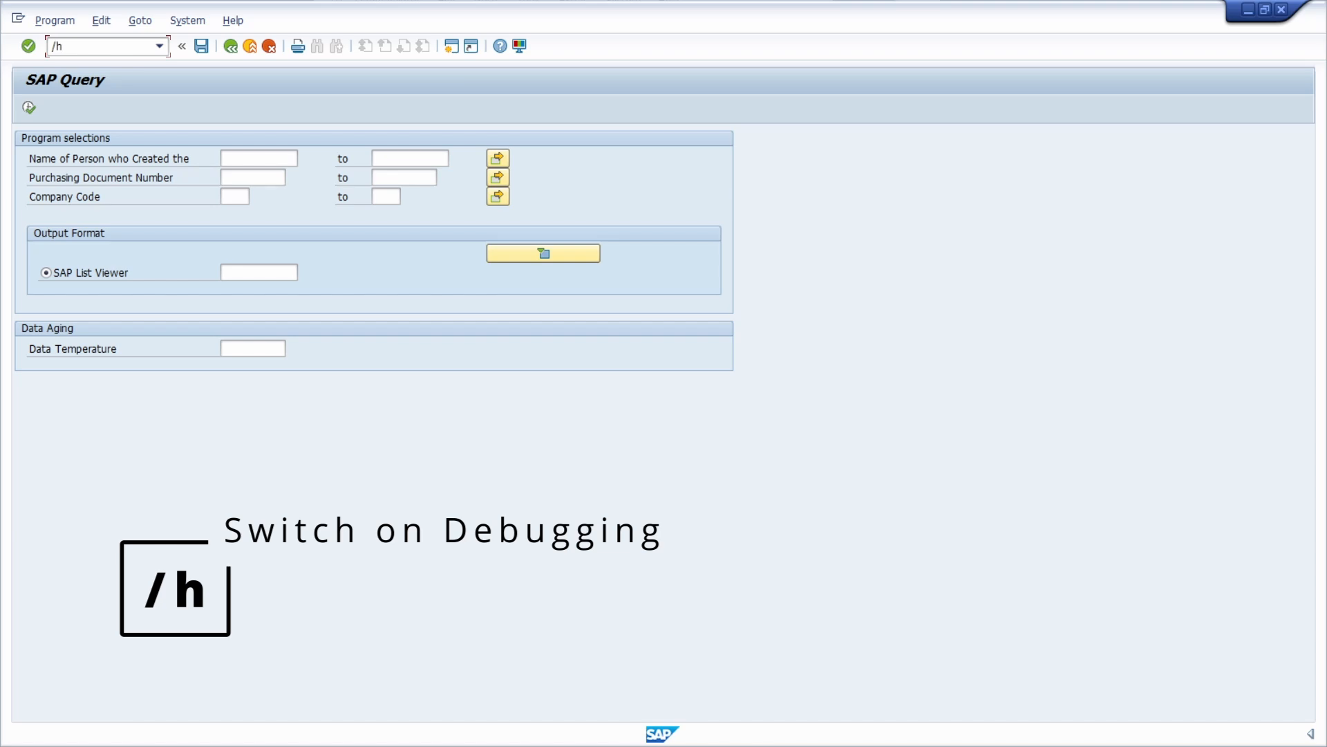
key(Return)
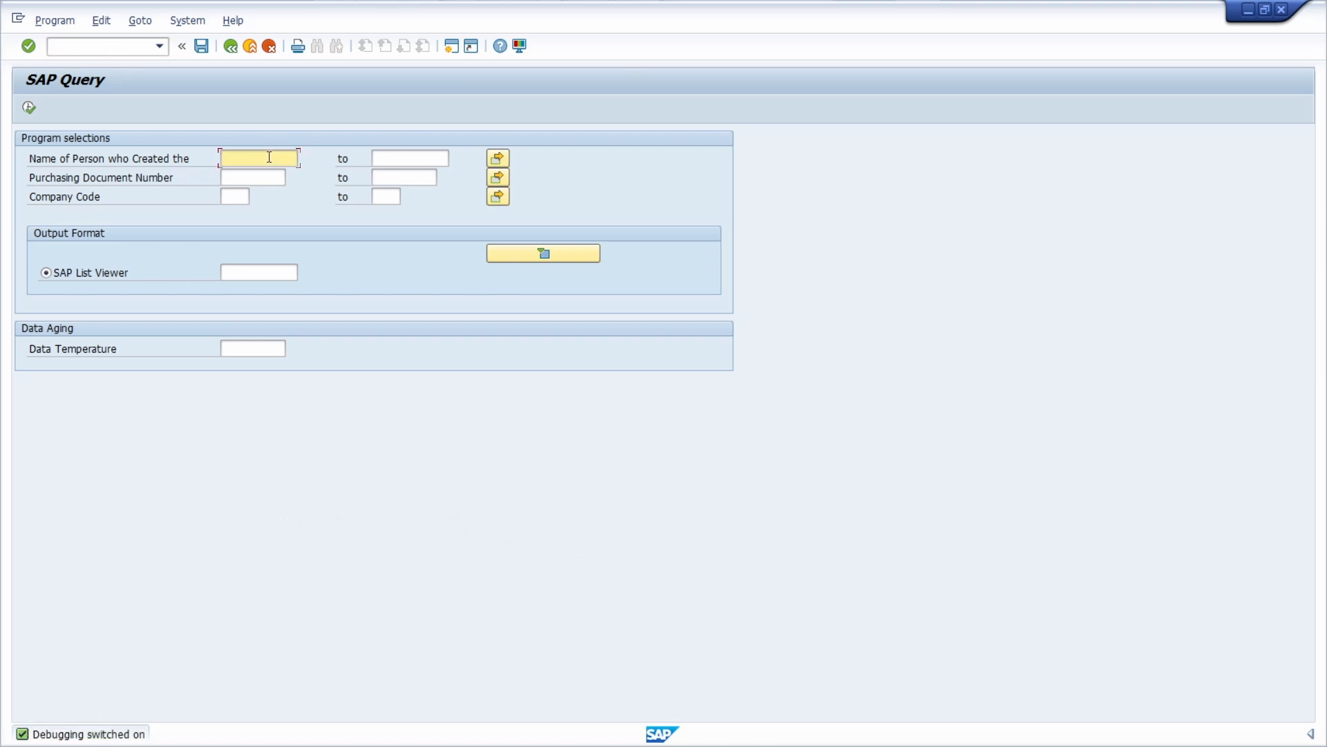
text(ANDREASG)
key(Tab)
key(Down)
key(Tab)
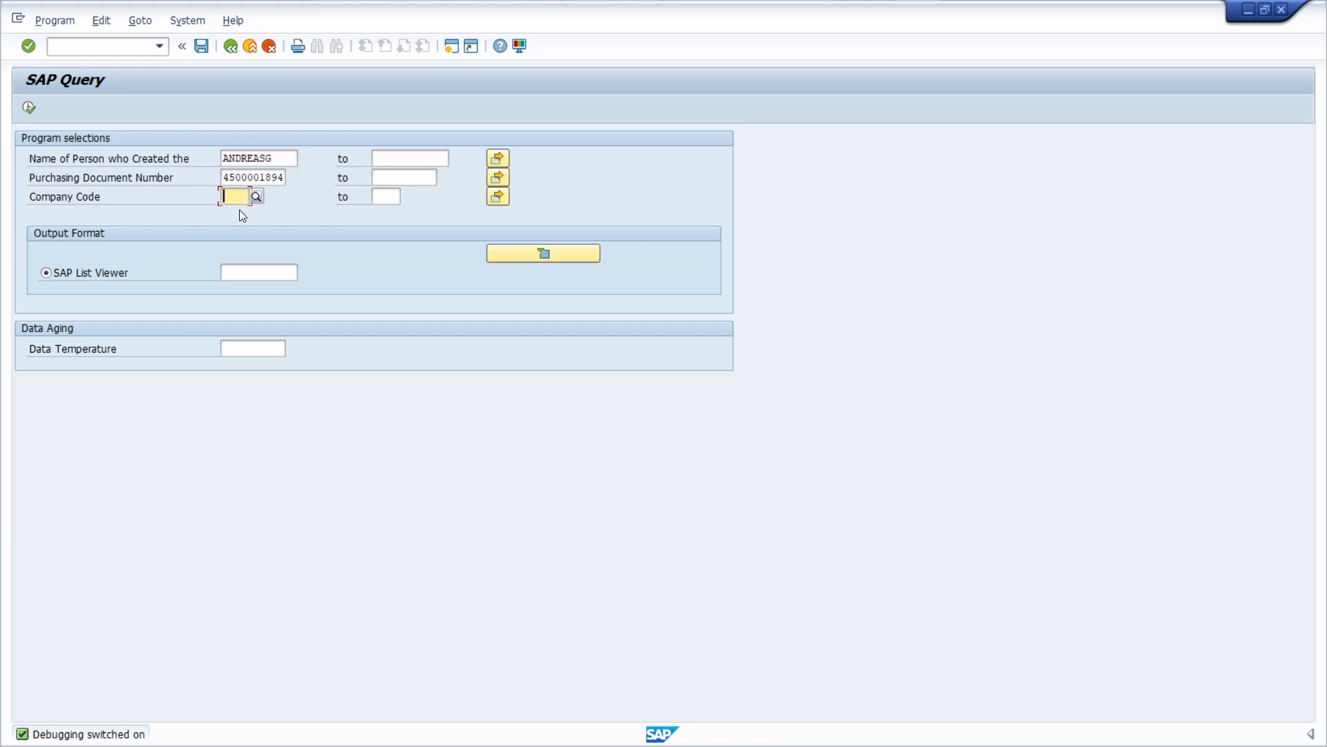
text(1010)
click(28, 106)
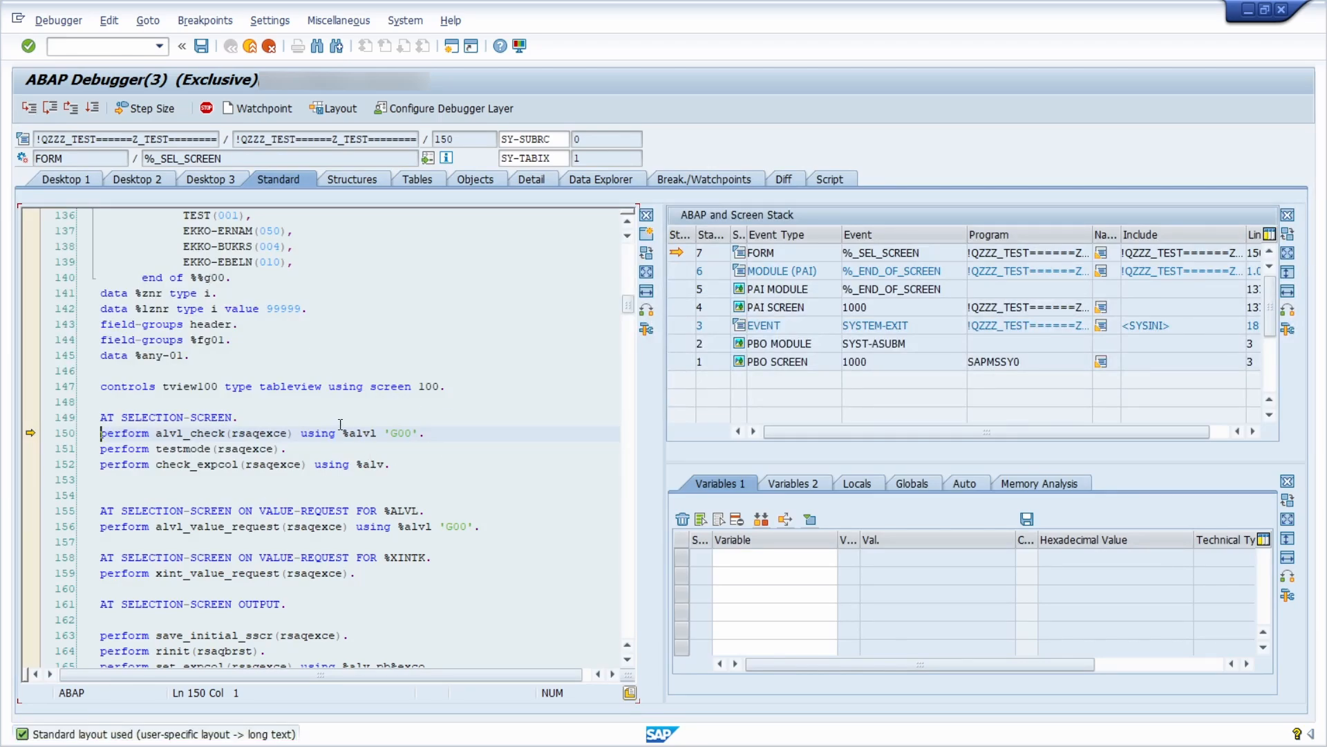
Locate the first SP$0000 occurrence in the debugger source code via a search.
click(279, 419)
key(ctrl+f)
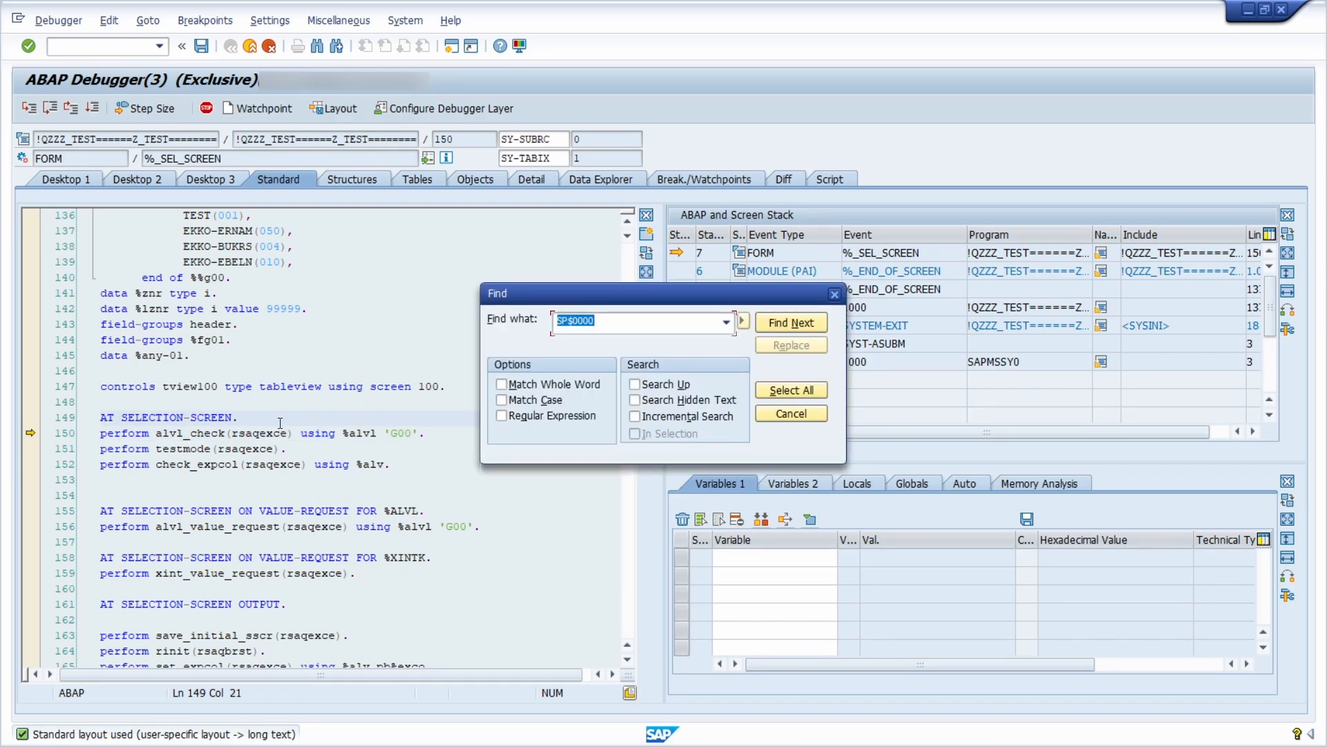
key(Return)
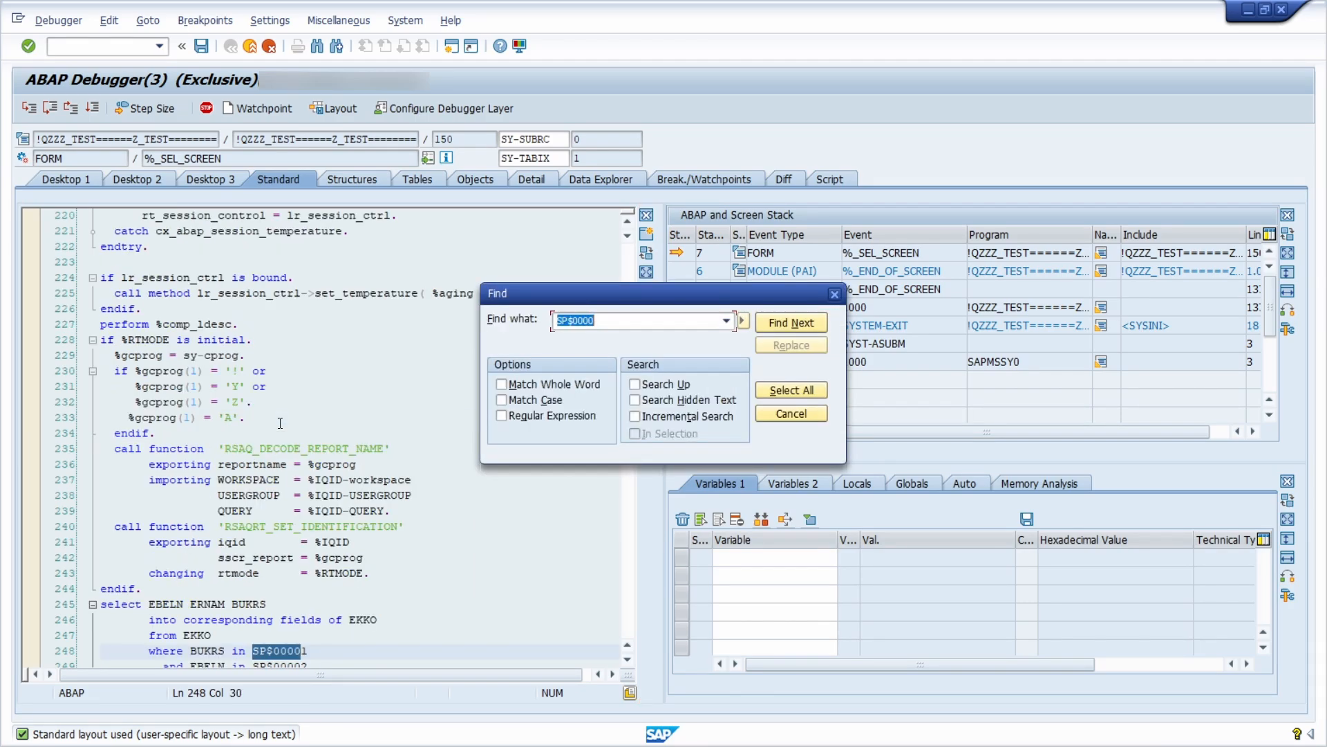
scroll(248, 588, down, 5)
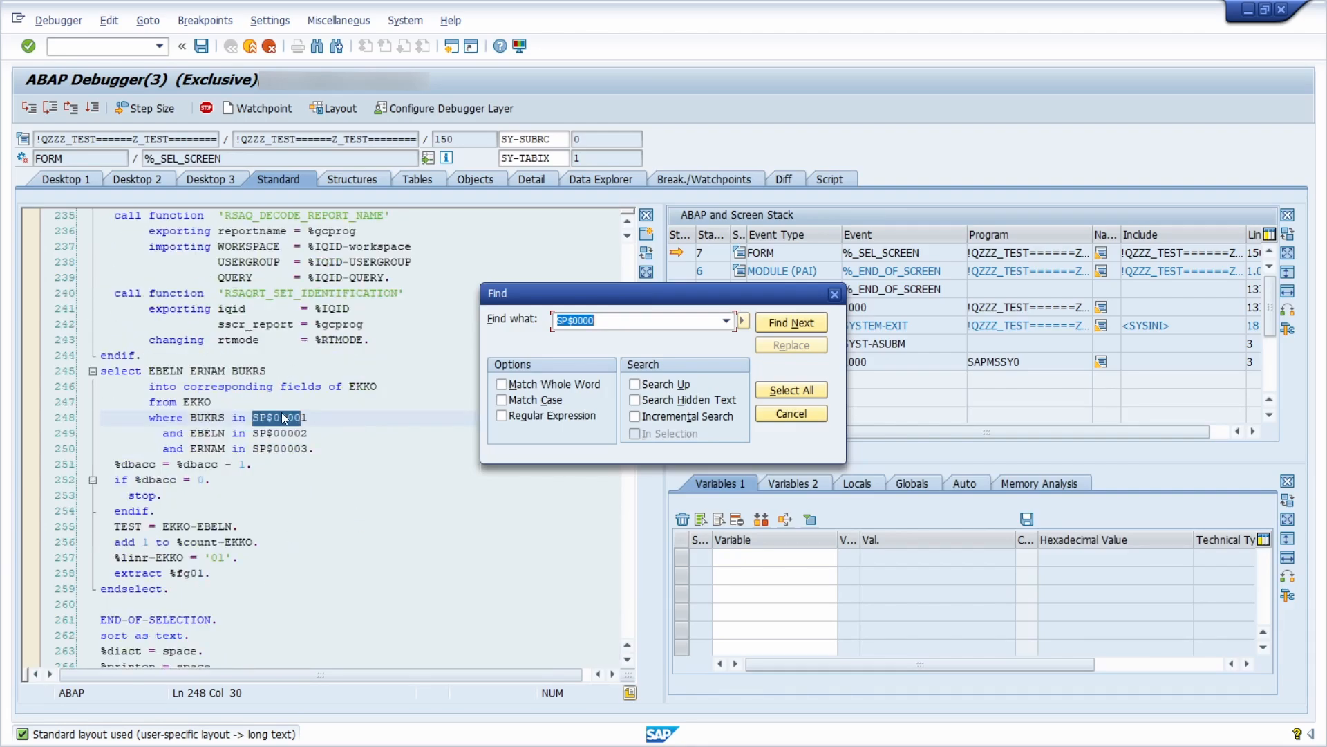
click(833, 299)
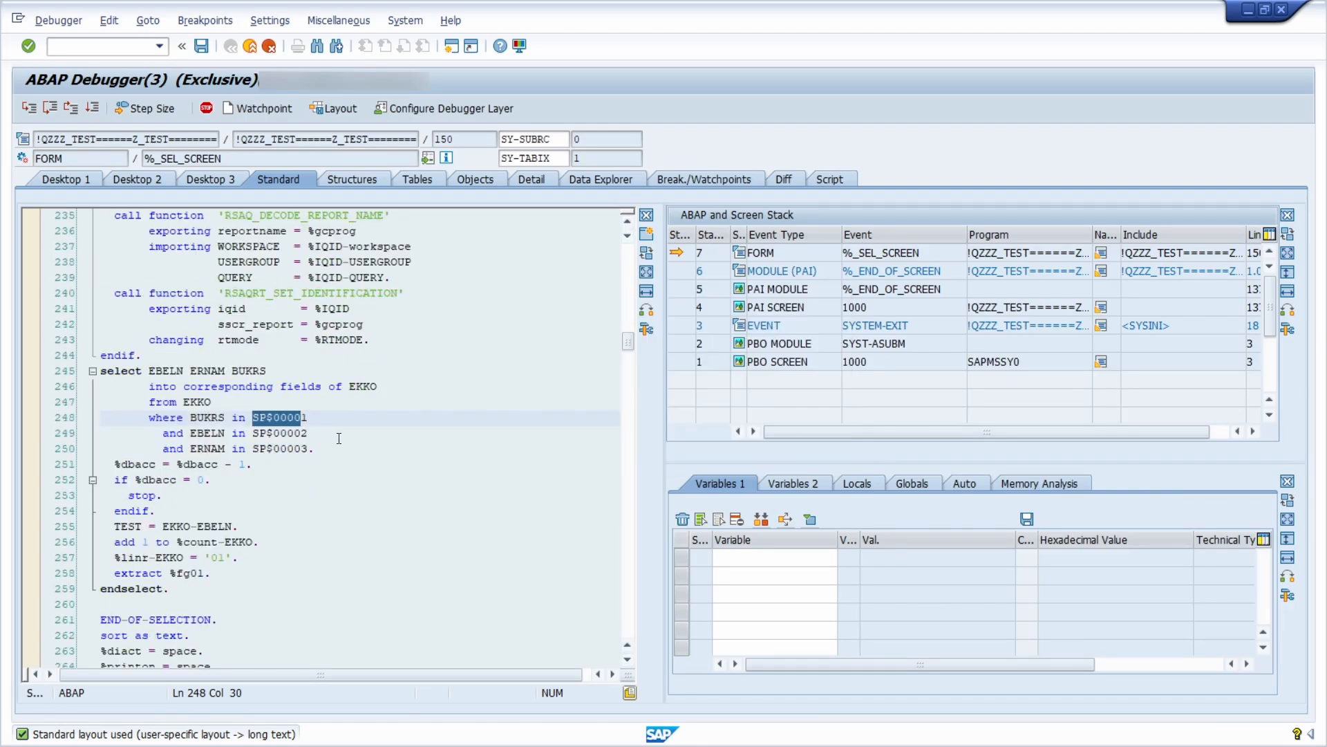
Watch SP$00001, SP$00002 and SP$00003 in Variables 1 and show the SP$00003[] table contents.
double_click(280, 417)
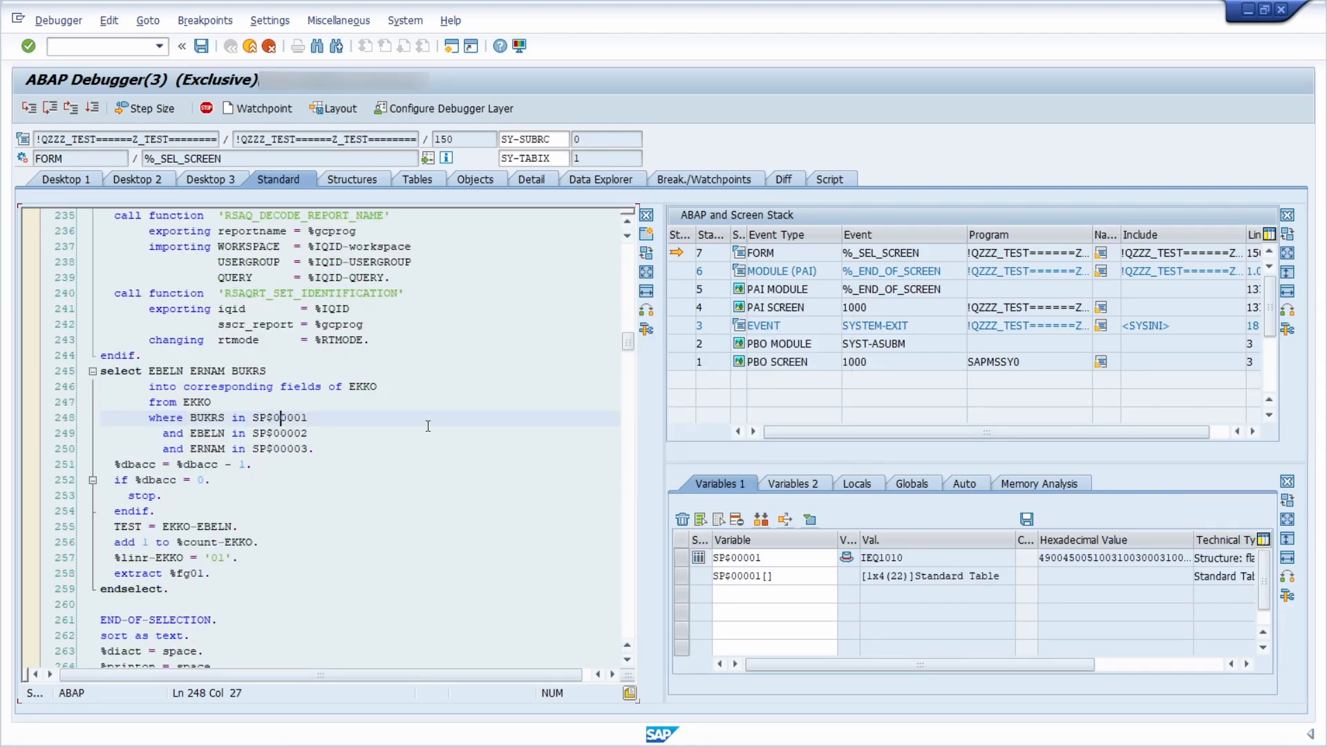
double_click(280, 432)
double_click(281, 449)
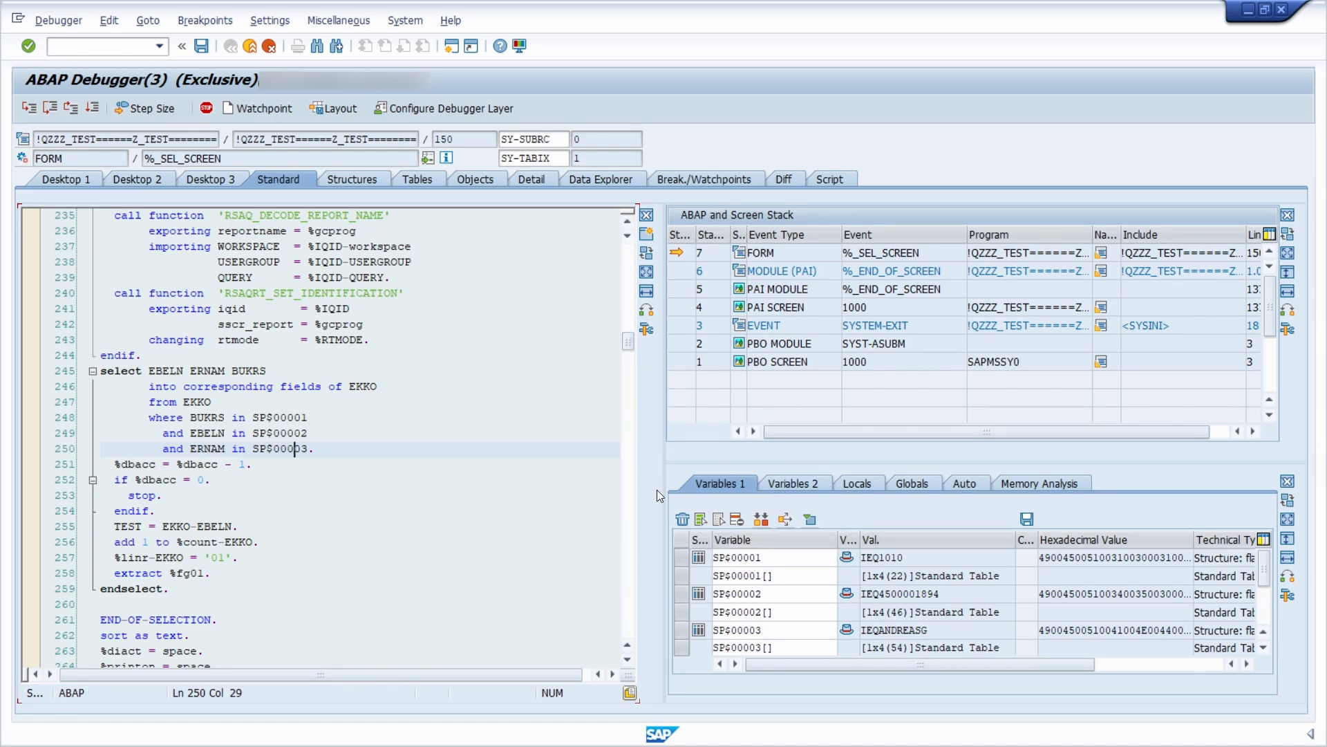
click(783, 558)
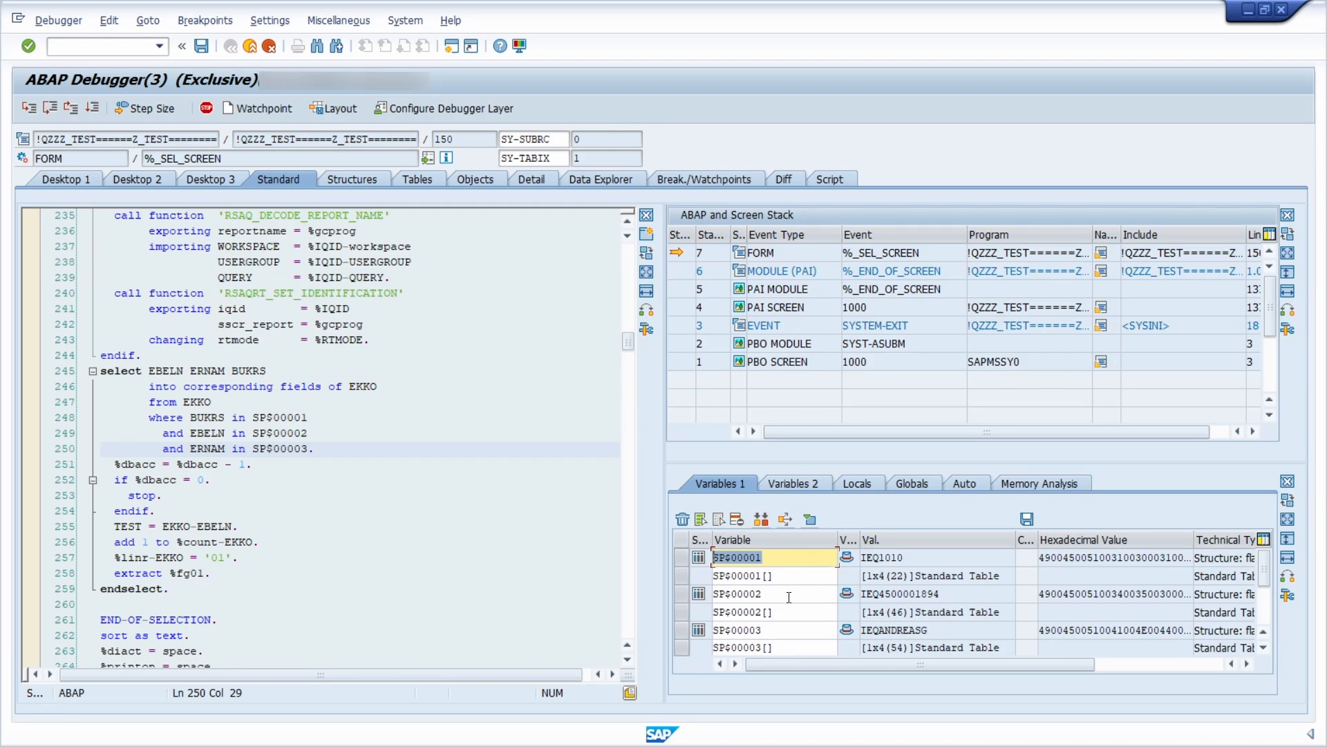
click(778, 596)
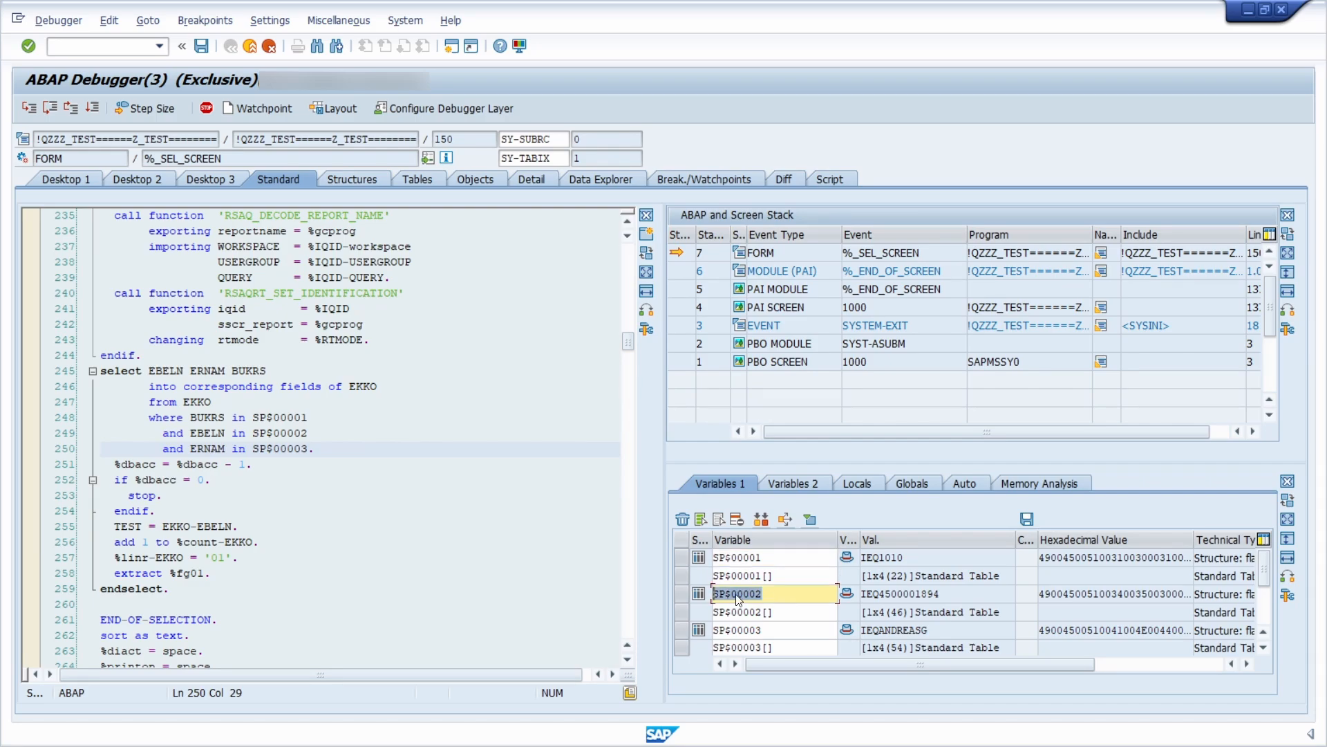
click(791, 634)
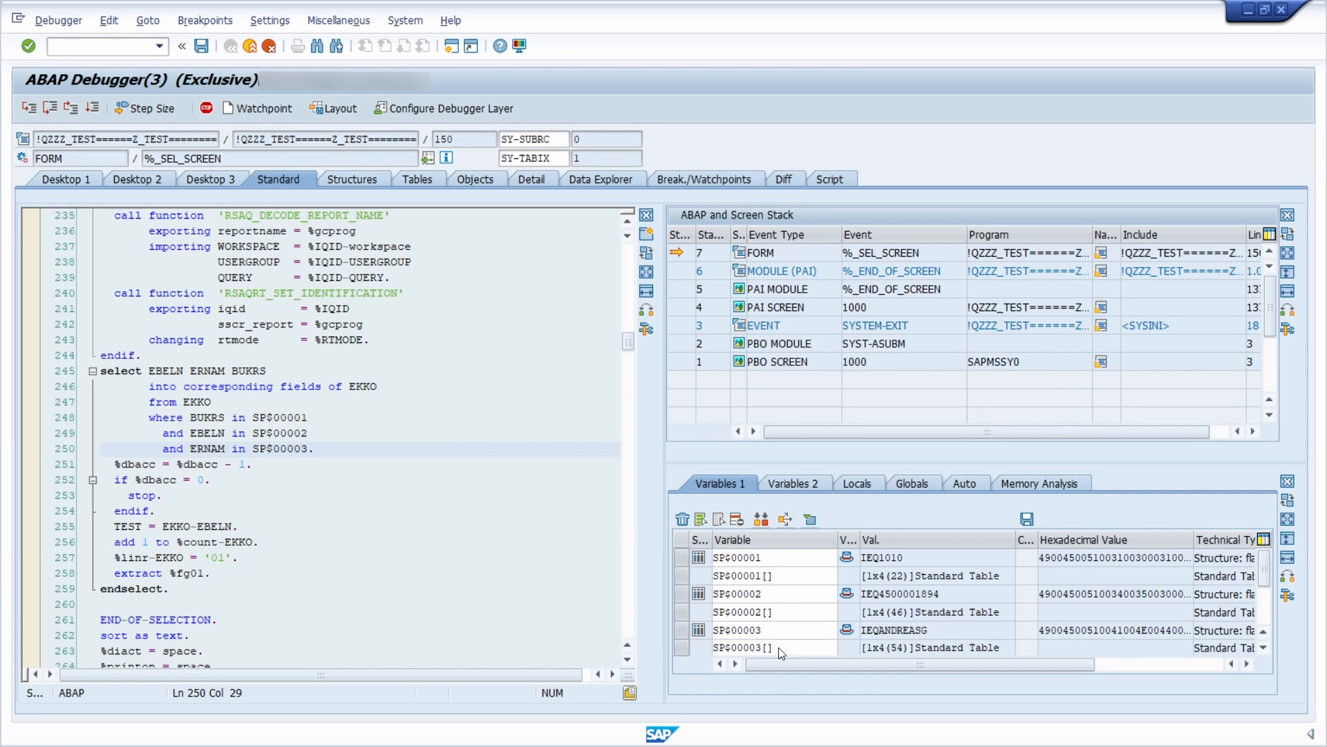
double_click(742, 647)
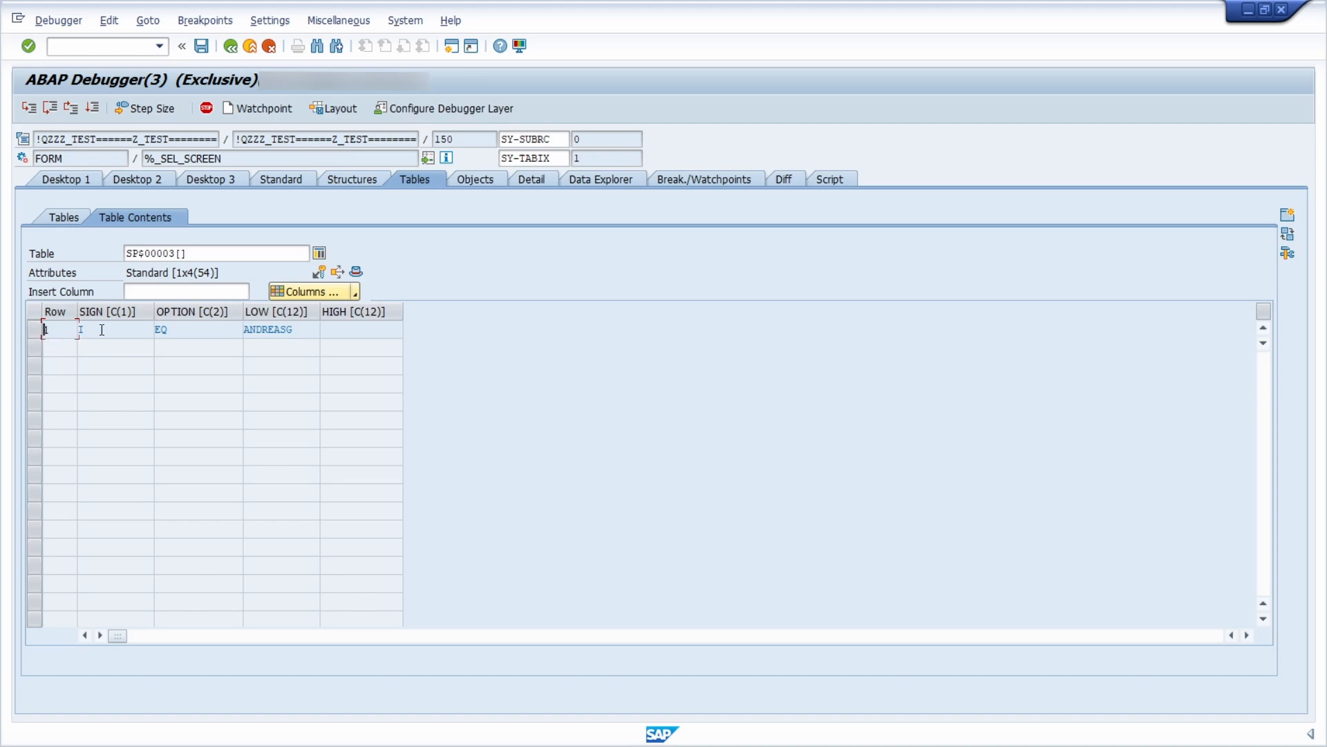
click(129, 332)
click(203, 328)
click(296, 330)
click(280, 179)
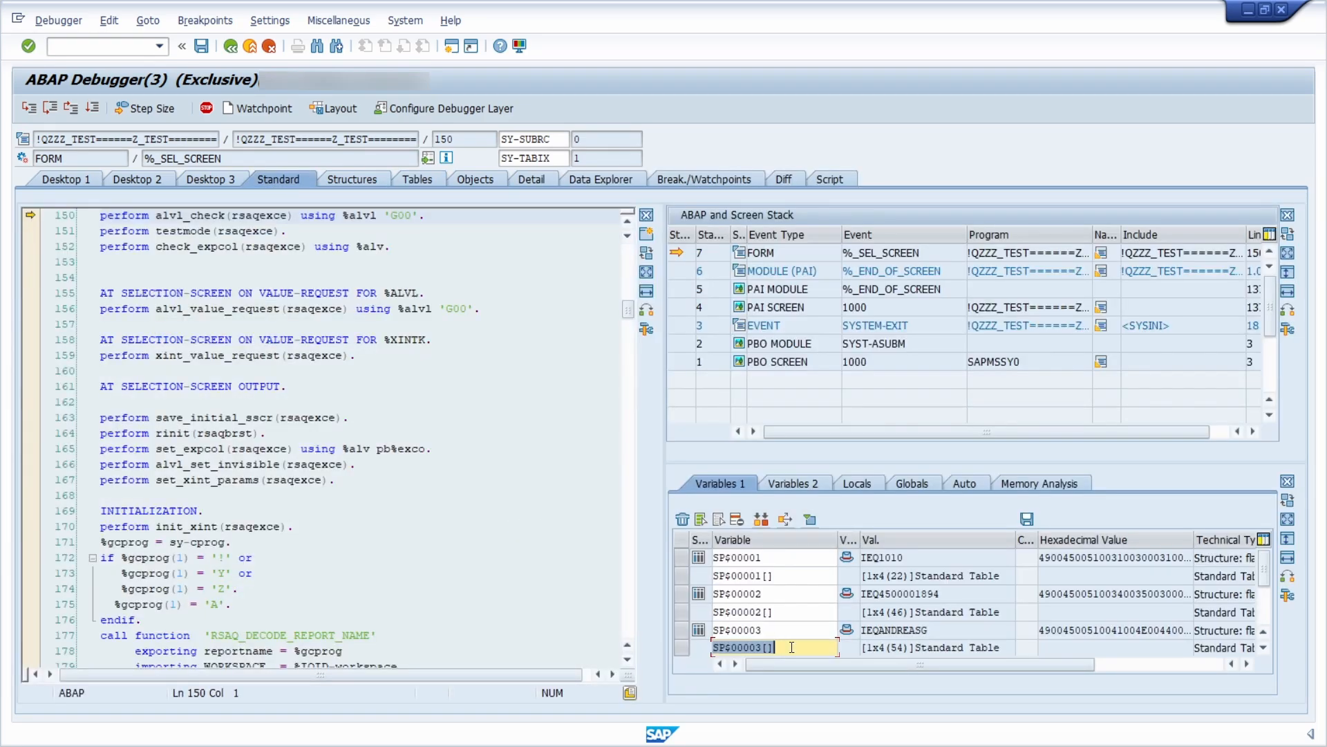
Change the watched variable to SP$00003[1]-LOW and inspect its value ANDREASG.
click(768, 646)
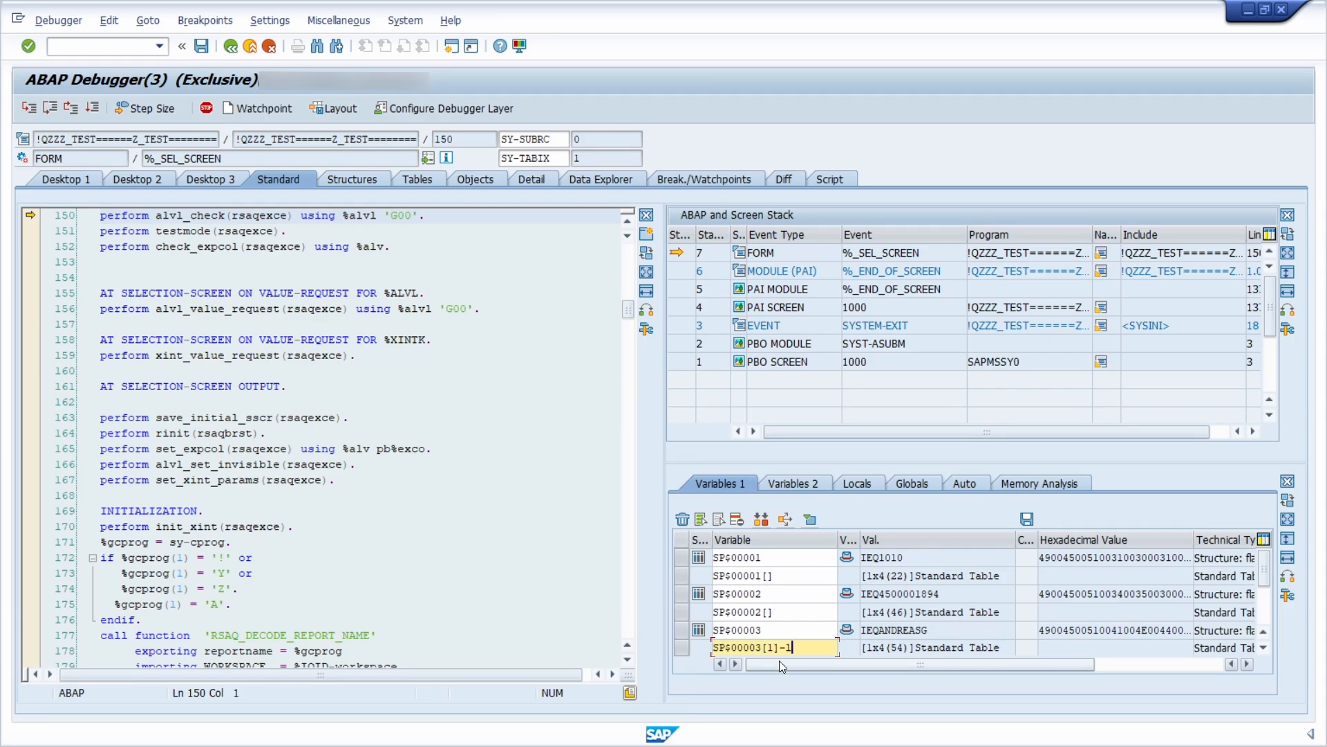
text(OW)
key(Return)
double_click(884, 648)
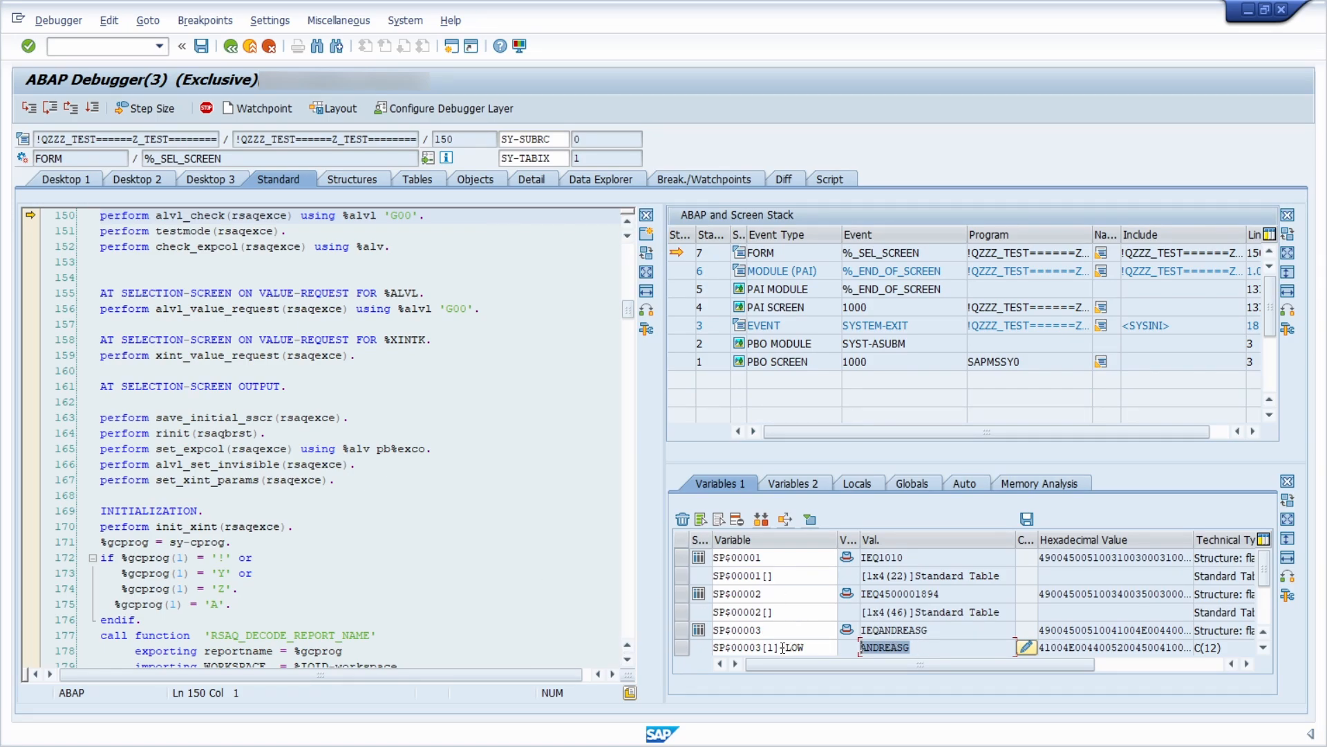
Search the source code for the next SP$00001 occurrence near the ASSIGN statement.
click(363, 496)
key(ctrl+f)
text(SP$00003[1])
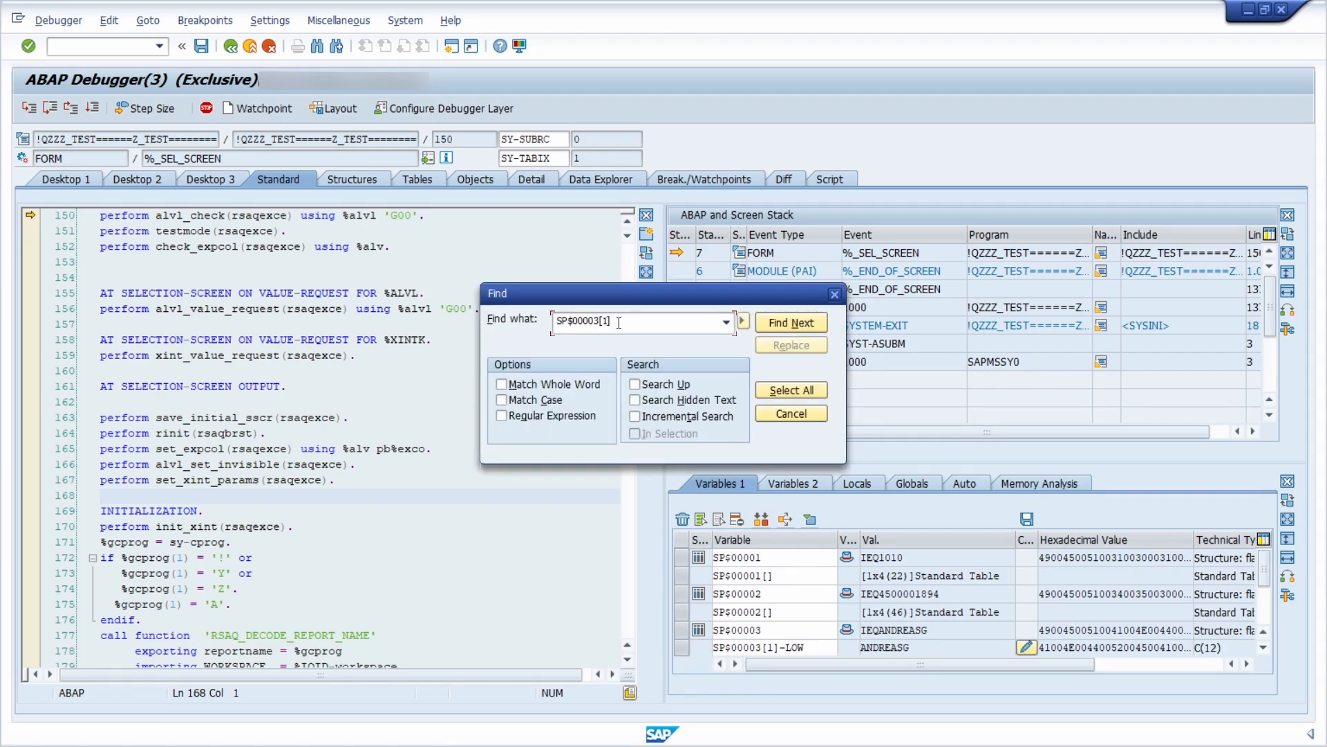
key(BackSpace)
key(BackSpace)
key(BackSpace)
text(1)
key(Return)
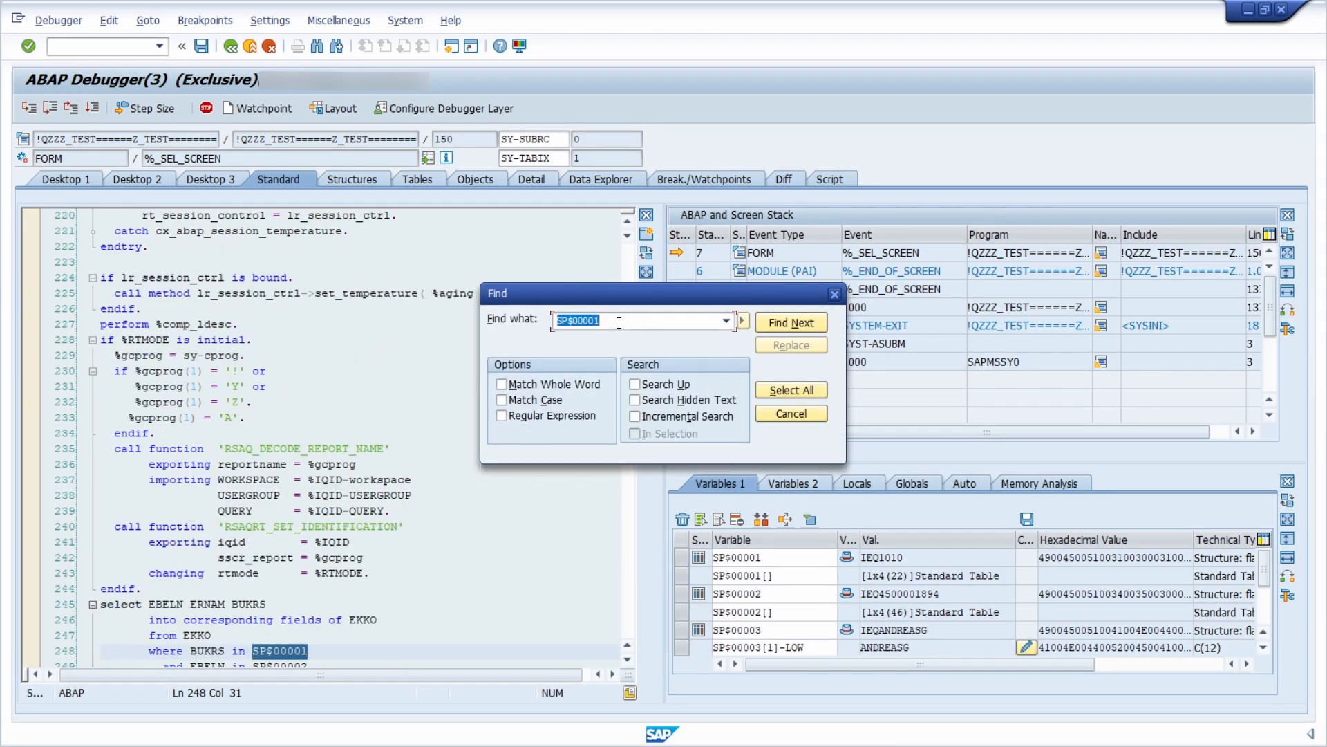
key(Return)
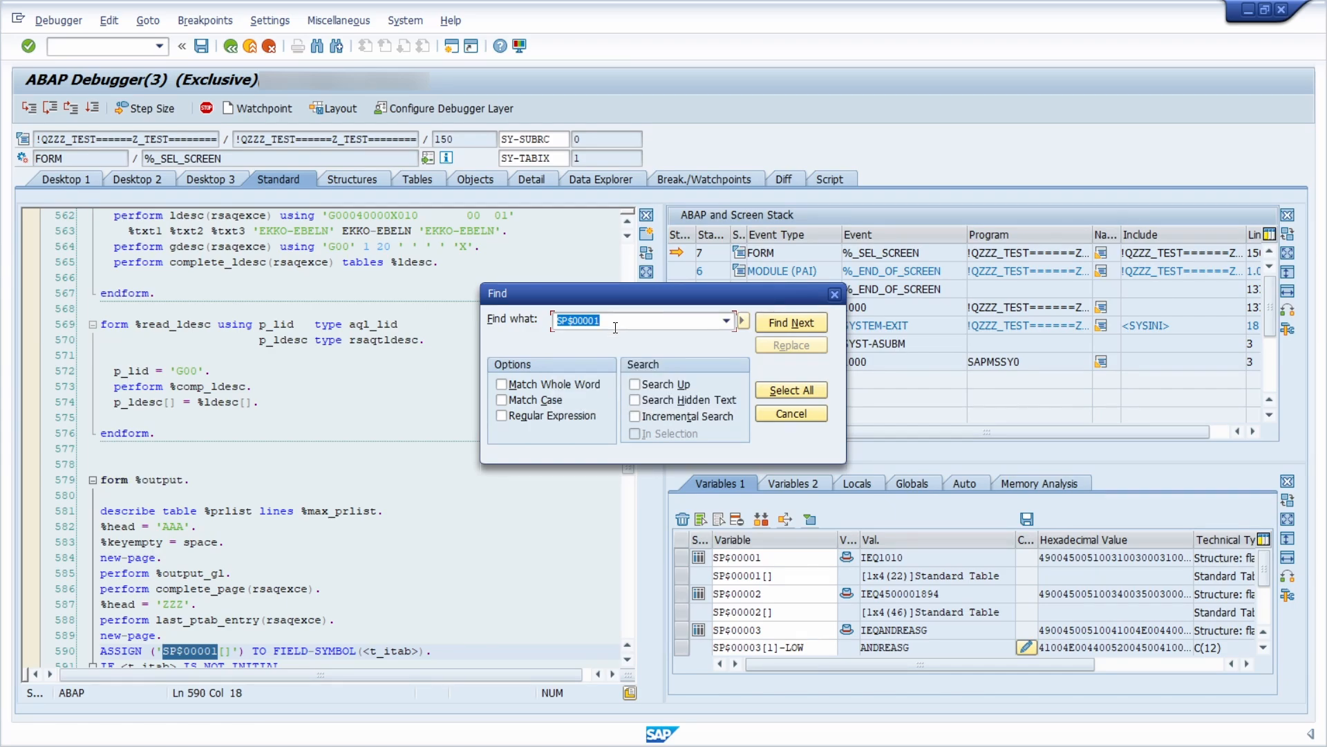
key(Escape)
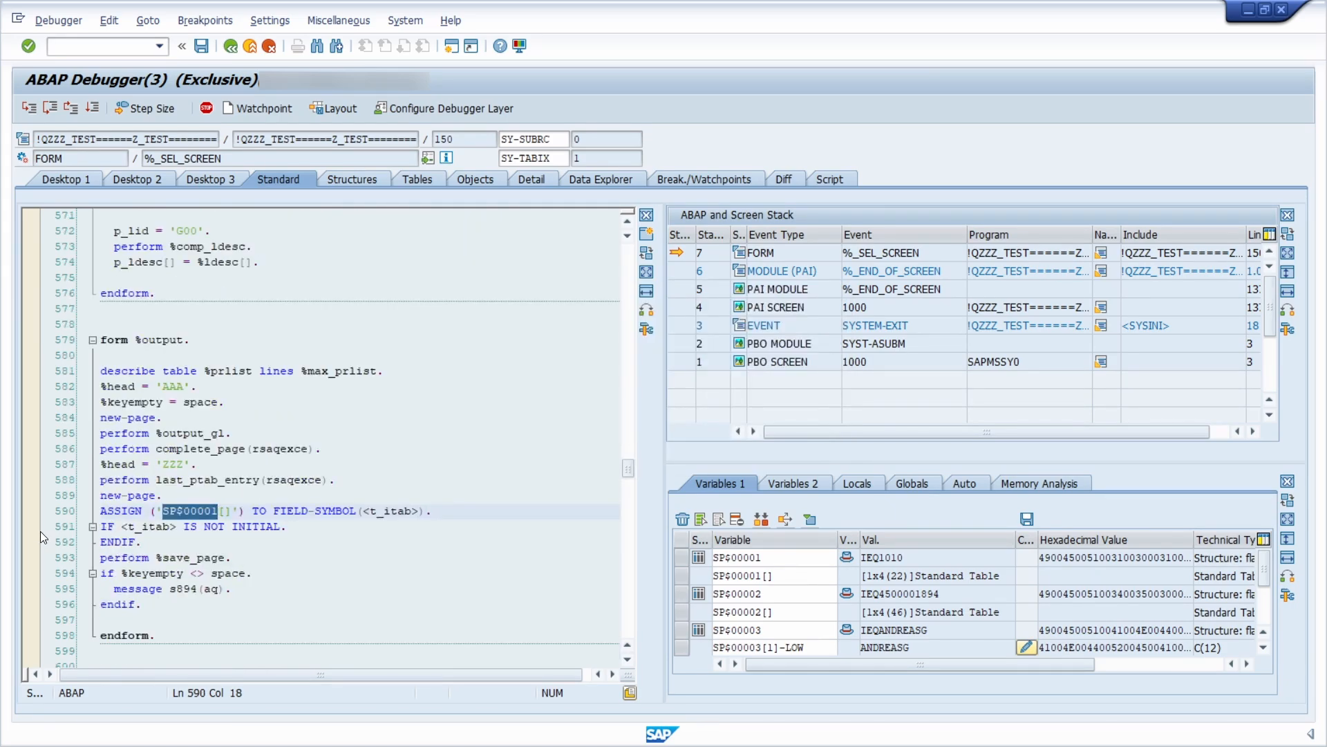
Set a session breakpoint on line 591, IF <t_itab> IS NOT INITIAL.
click(36, 530)
click(309, 532)
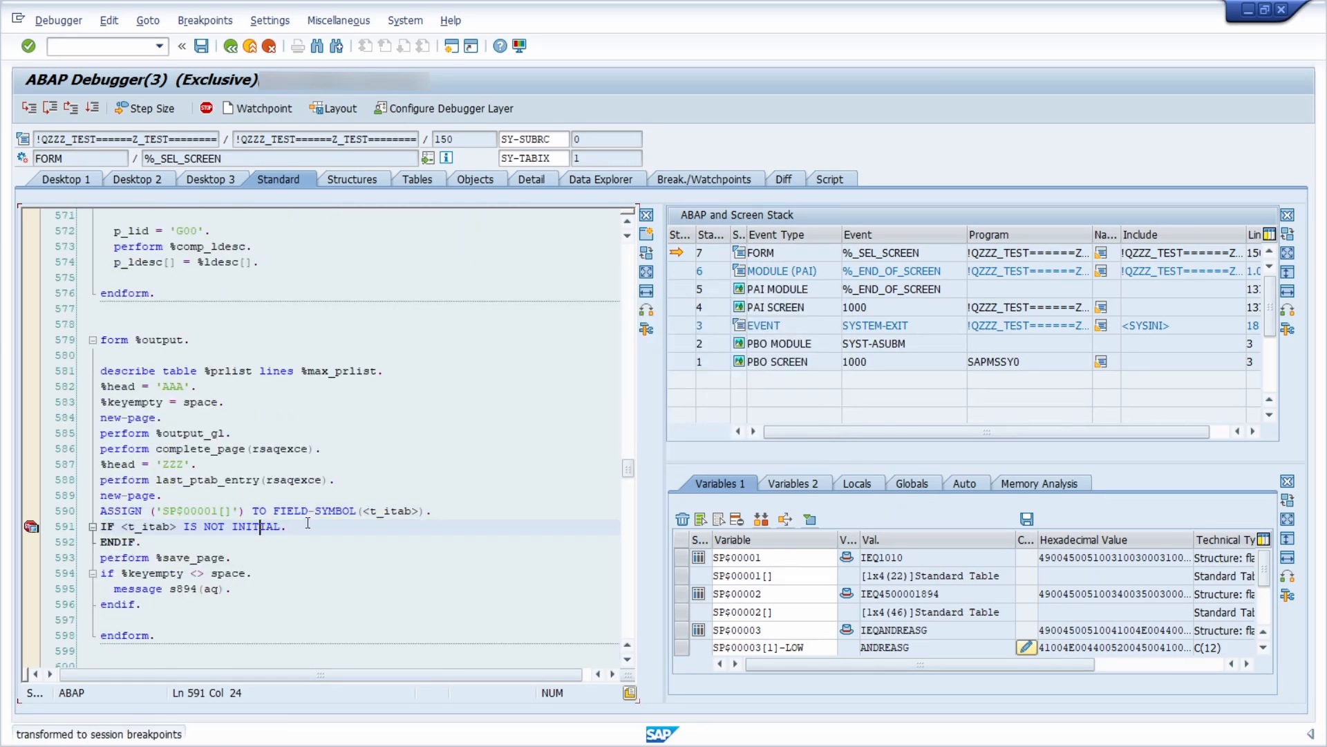
Continue to the breakpoint and view the single row held by field symbol <T_ITAB>.
key(F8)
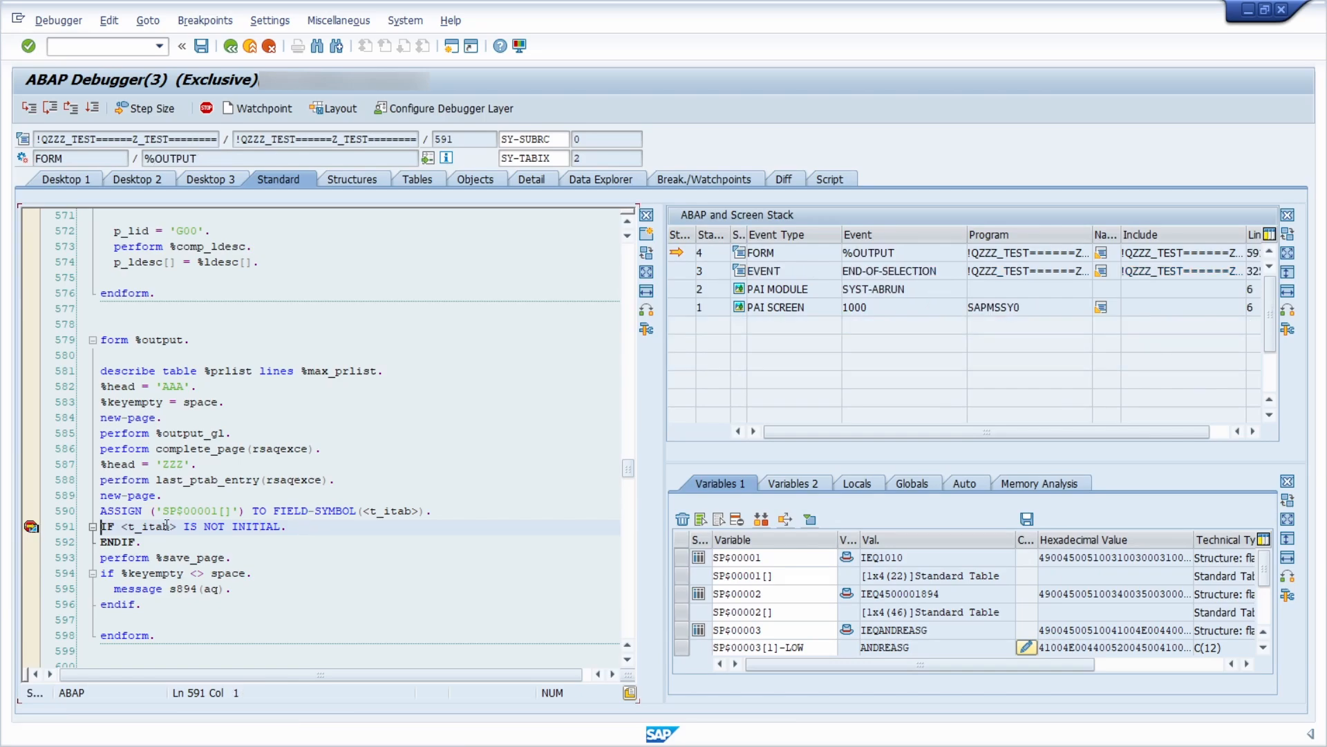
double_click(384, 511)
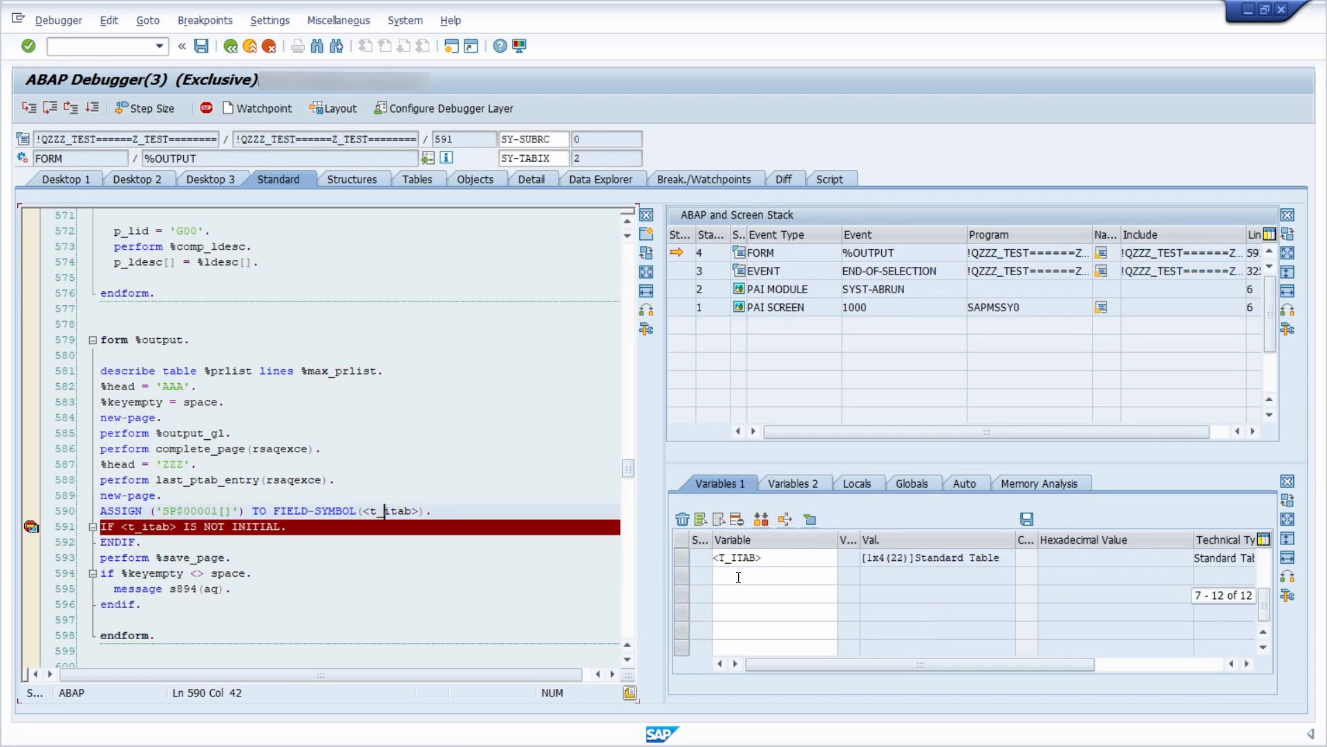
double_click(772, 557)
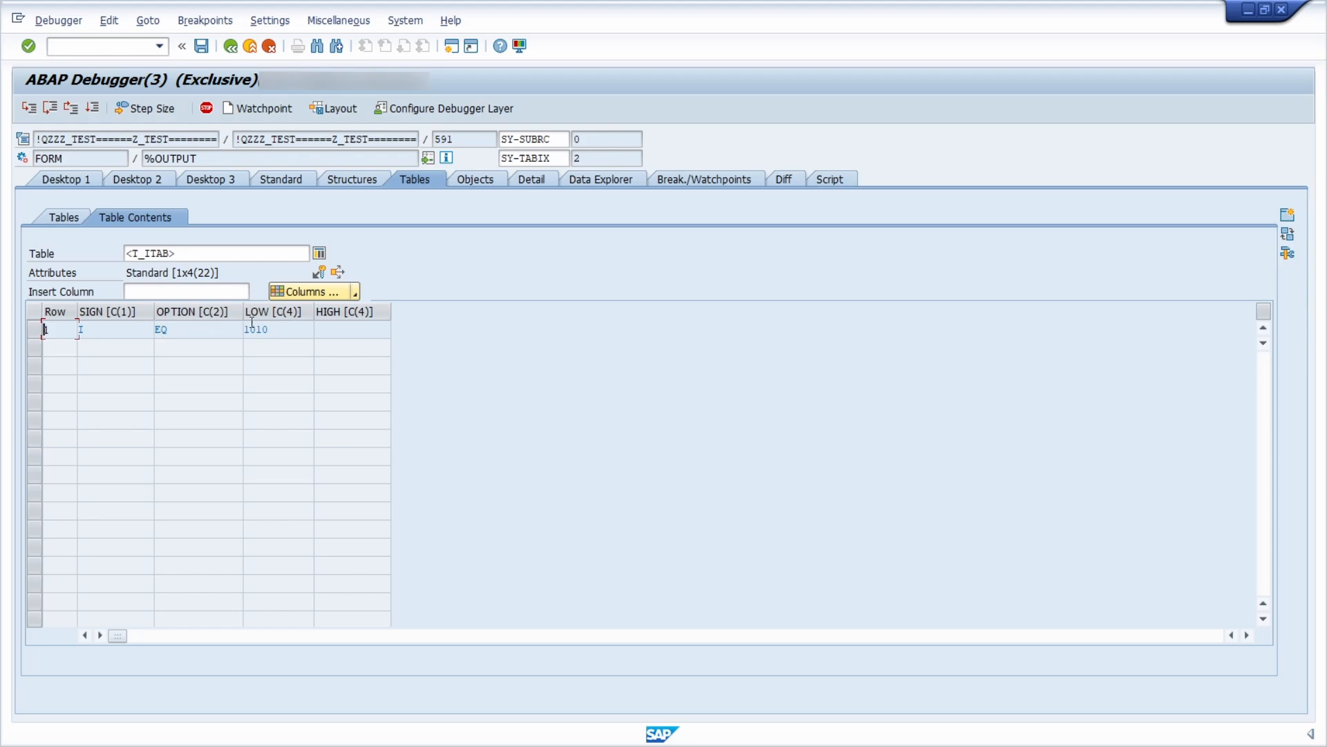
click(284, 182)
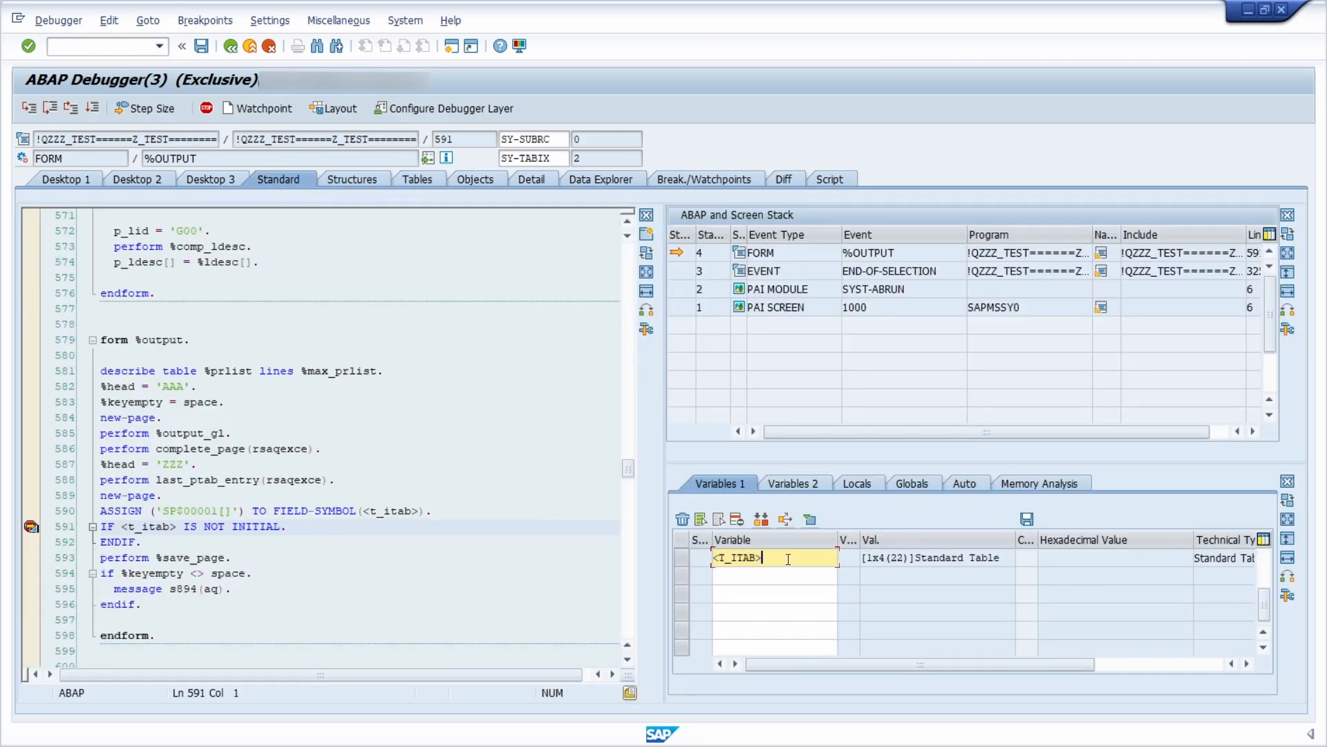
text([1]-)
text(LOW)
Evaluate <T_ITAB>[1]-LOW, showing 1010, and review the IF … ENDIF lines 591–592.
key(Return)
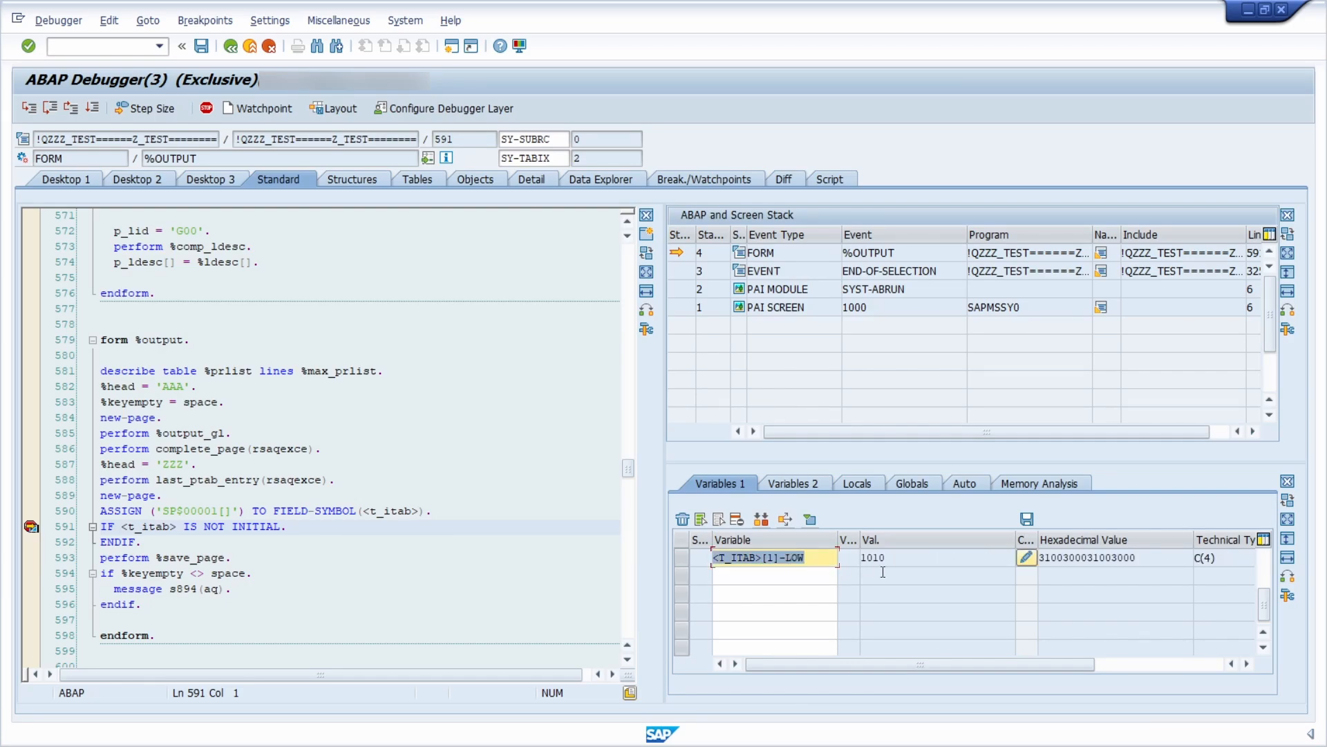
click(873, 557)
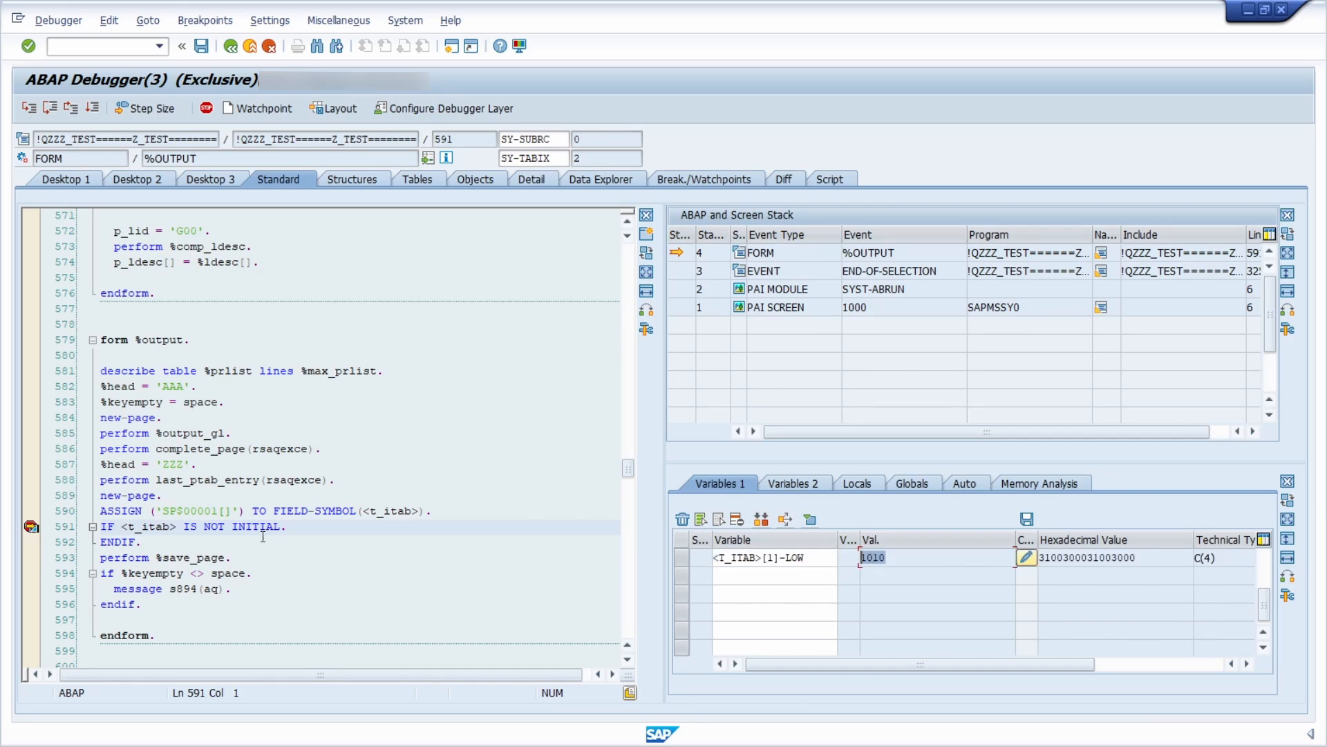
drag(101, 526, 201, 540)
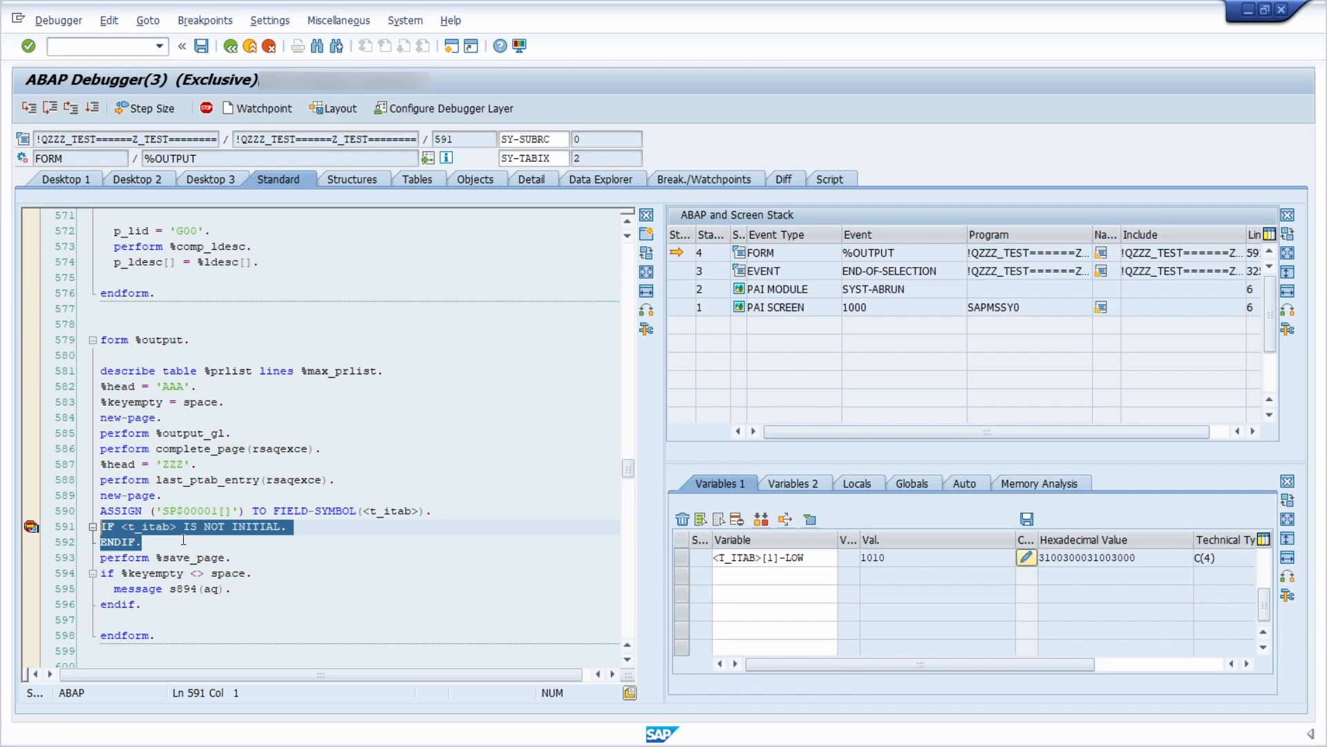
click(185, 541)
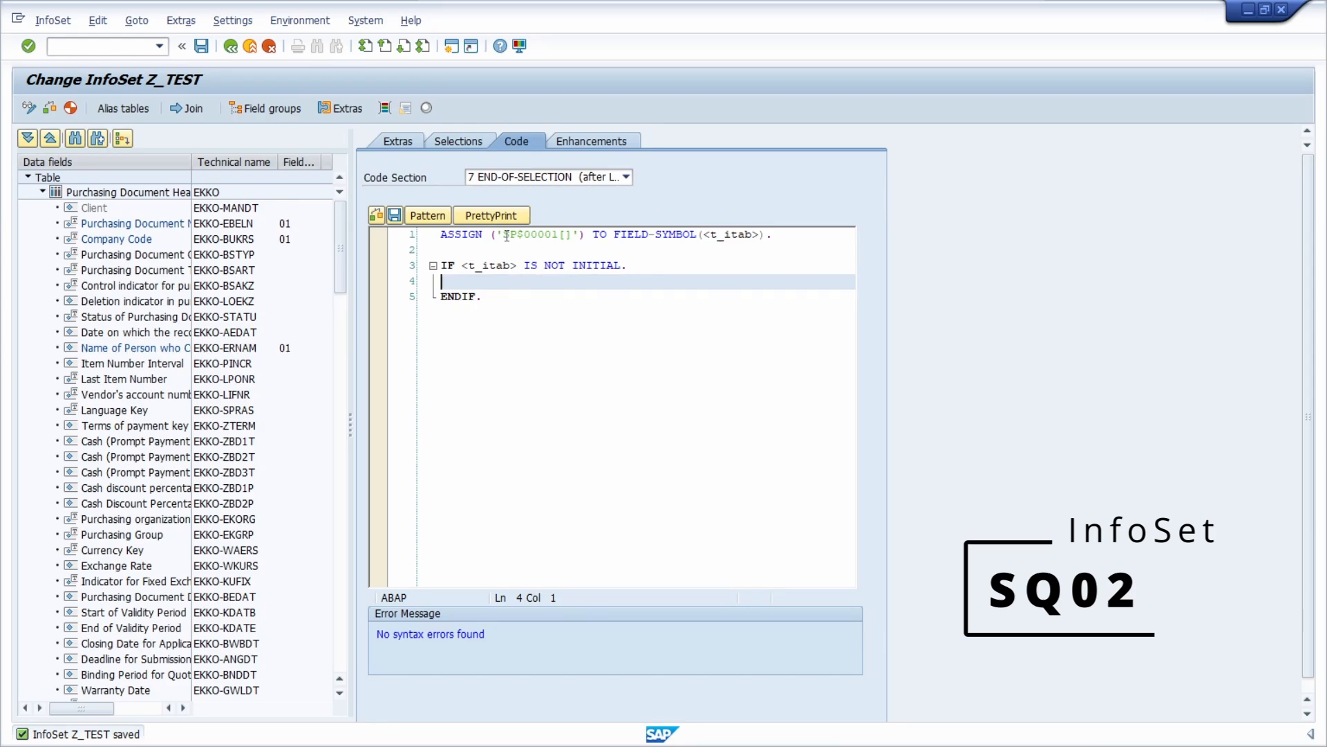
Review SP$00001 in the ASSIGN statement and add empty lines below the ENDIF.
drag(505, 234, 573, 234)
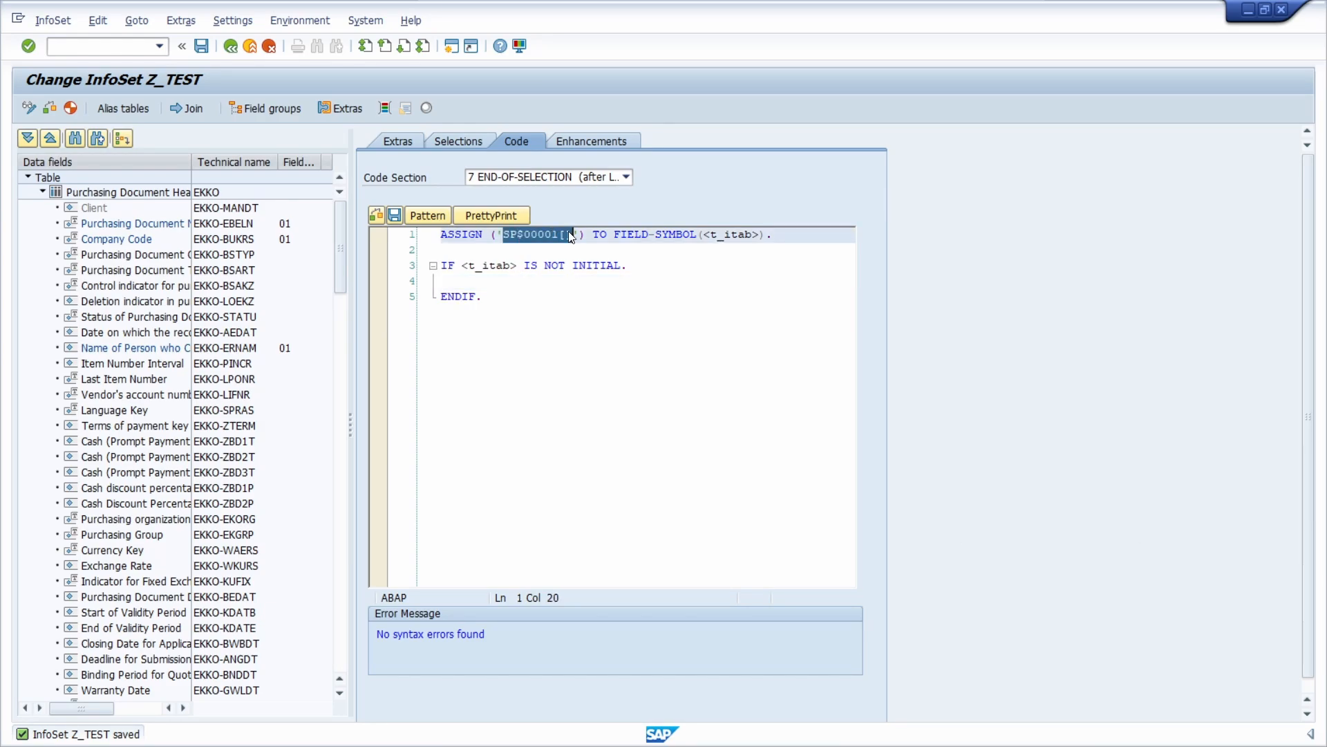
click(515, 236)
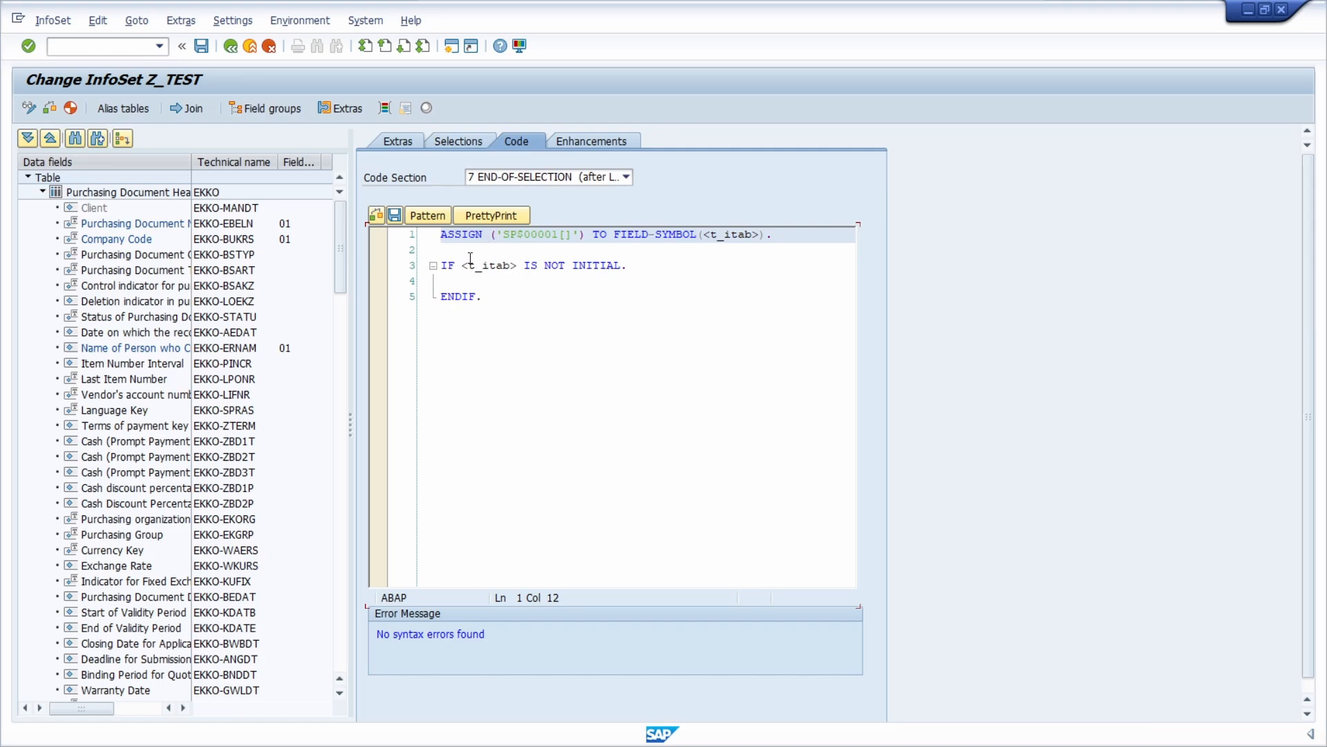
click(500, 296)
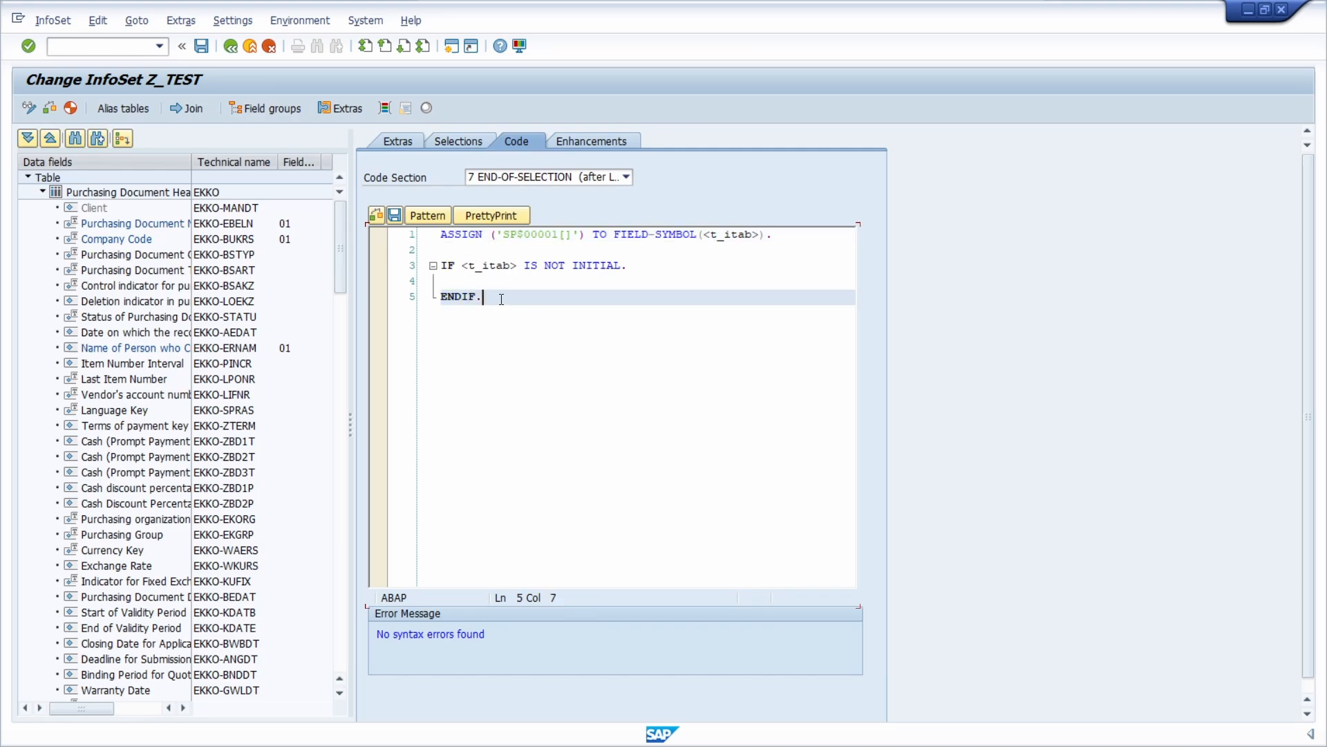
key(Return)
key(Return)
text(IF SP$00001[])
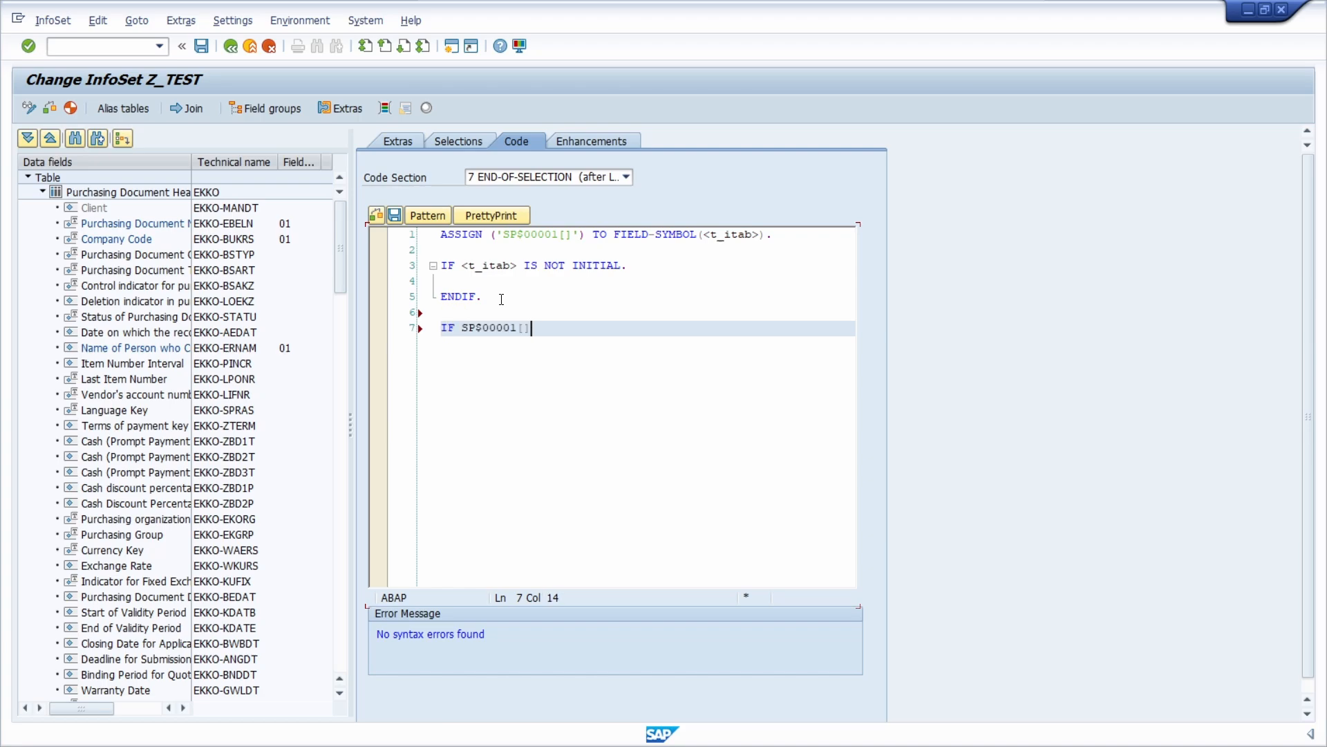
text( IS NOT)
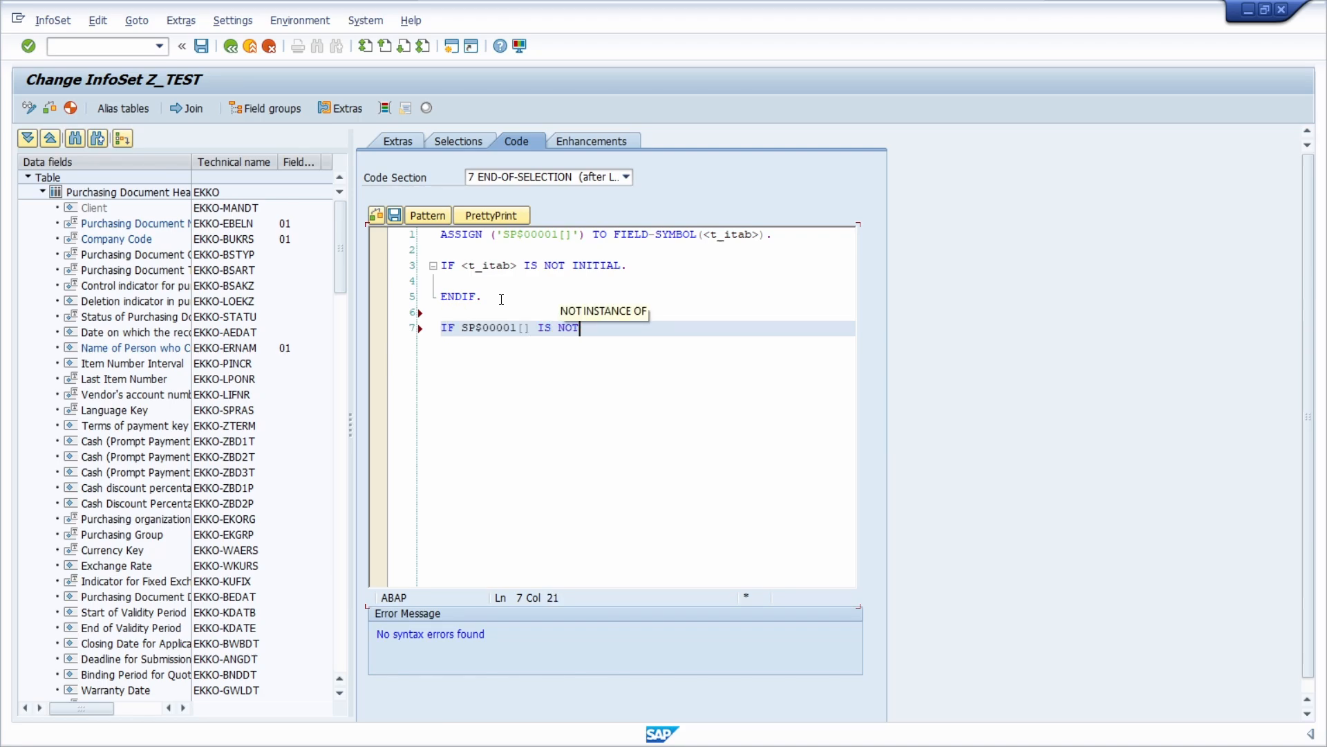
text( INITIAL.)
Enter IF SP$00001[] IS NOT INITIAL. … ENDIF. and submit the code, prompting a save.
key(Return)
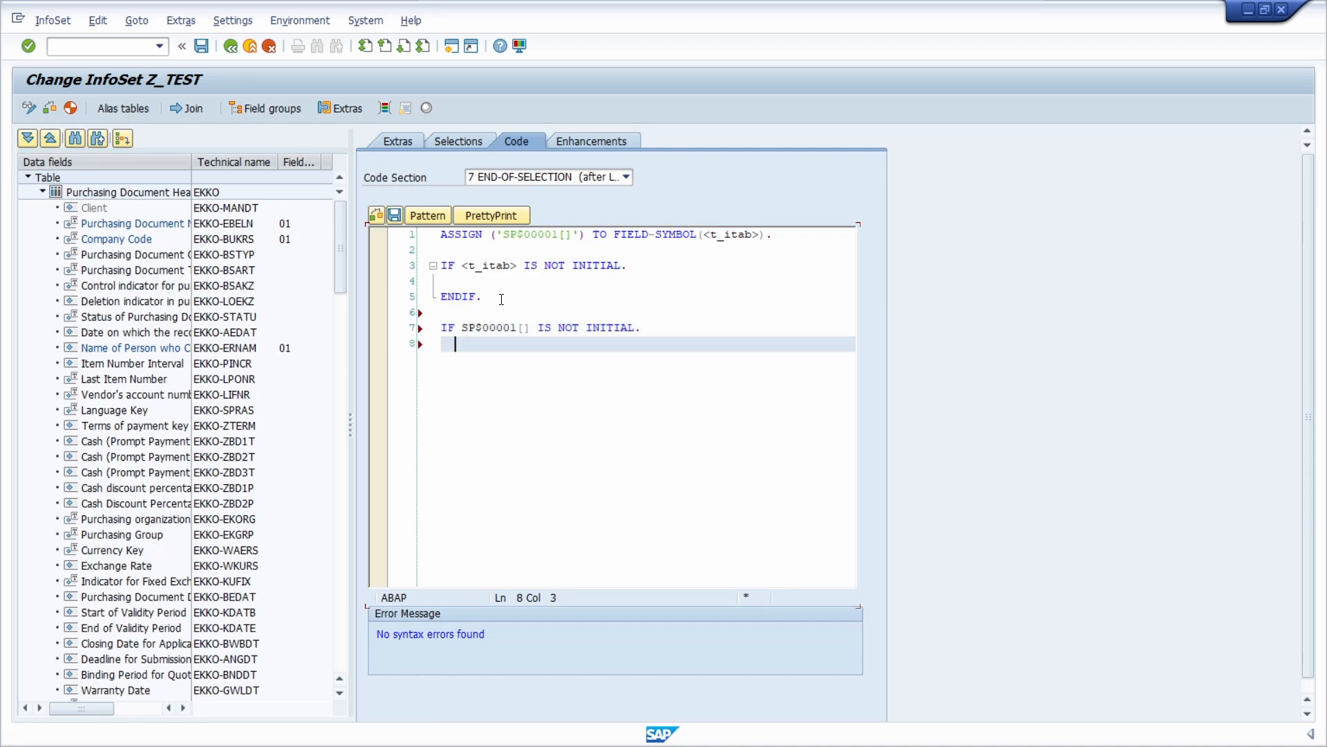
key(Return)
text(ENDIF.)
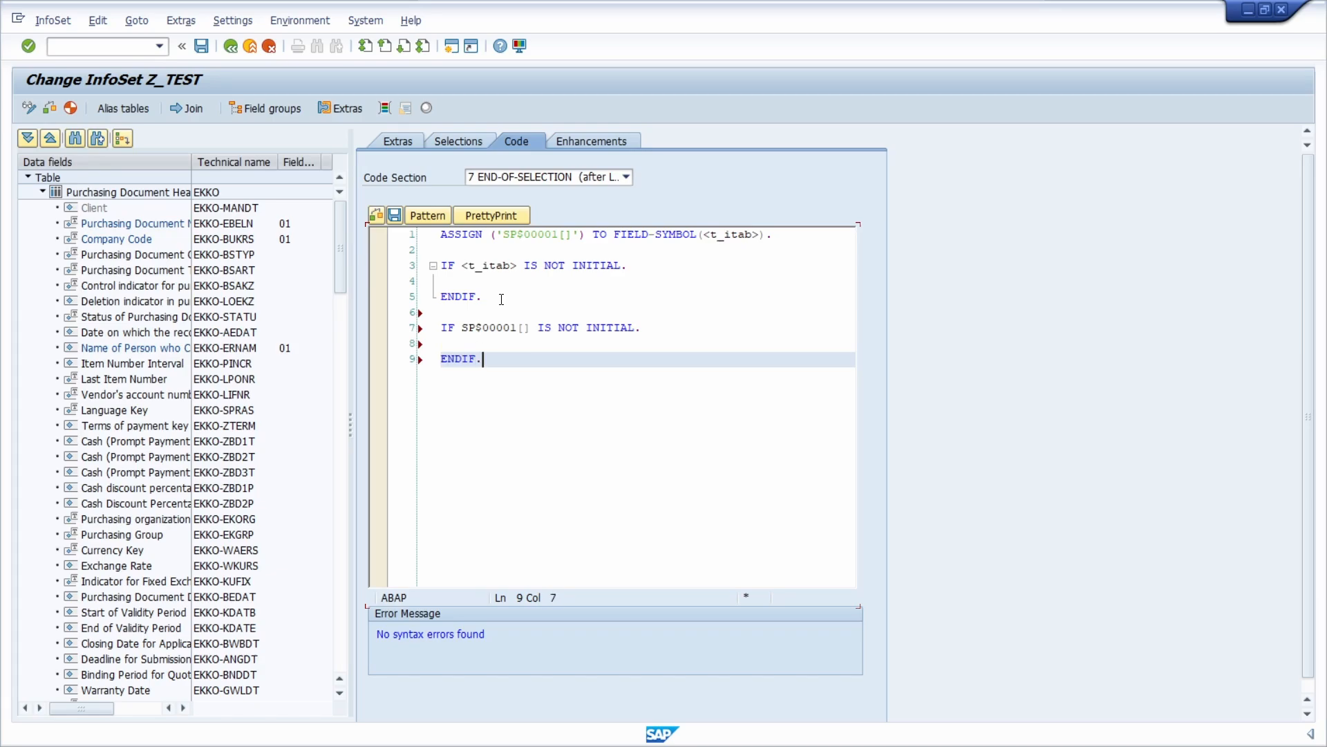
key(F3)
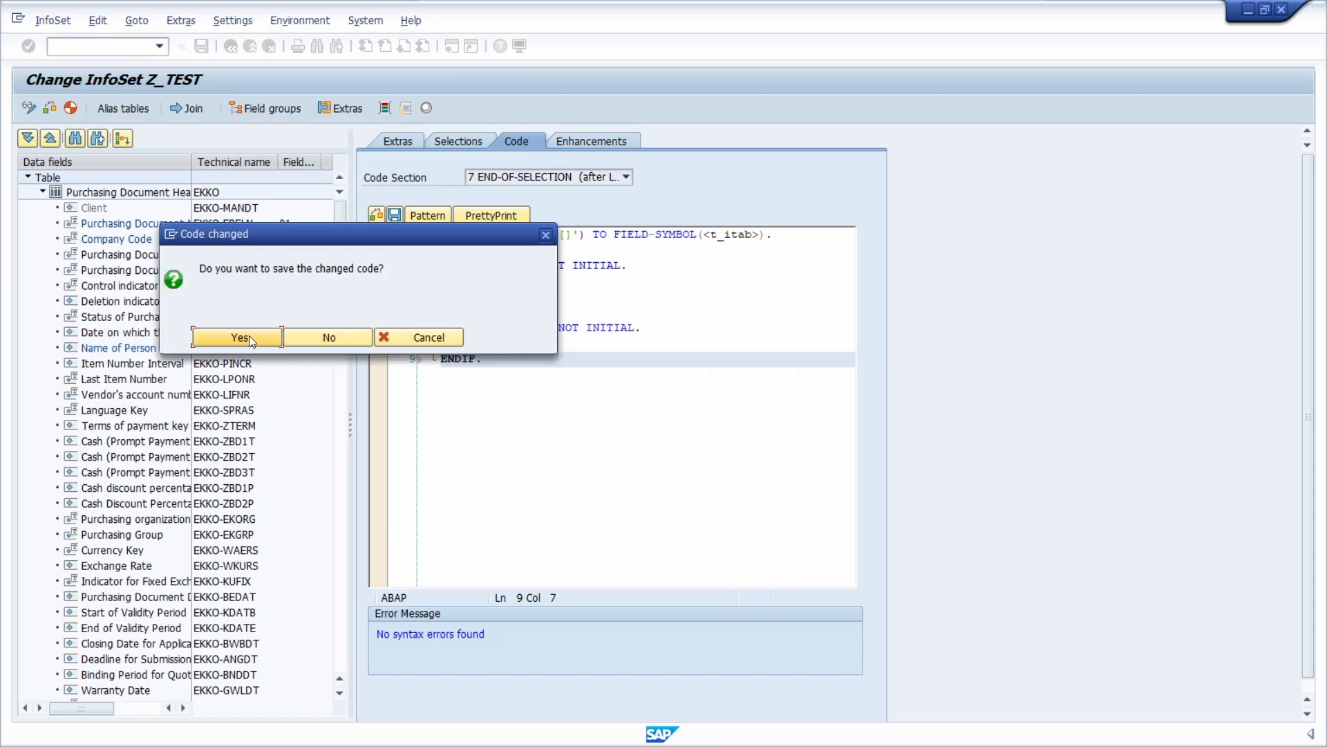
Save the changed code and run Check Code, which reports field SP$00001[] unknown on line 7.
click(249, 335)
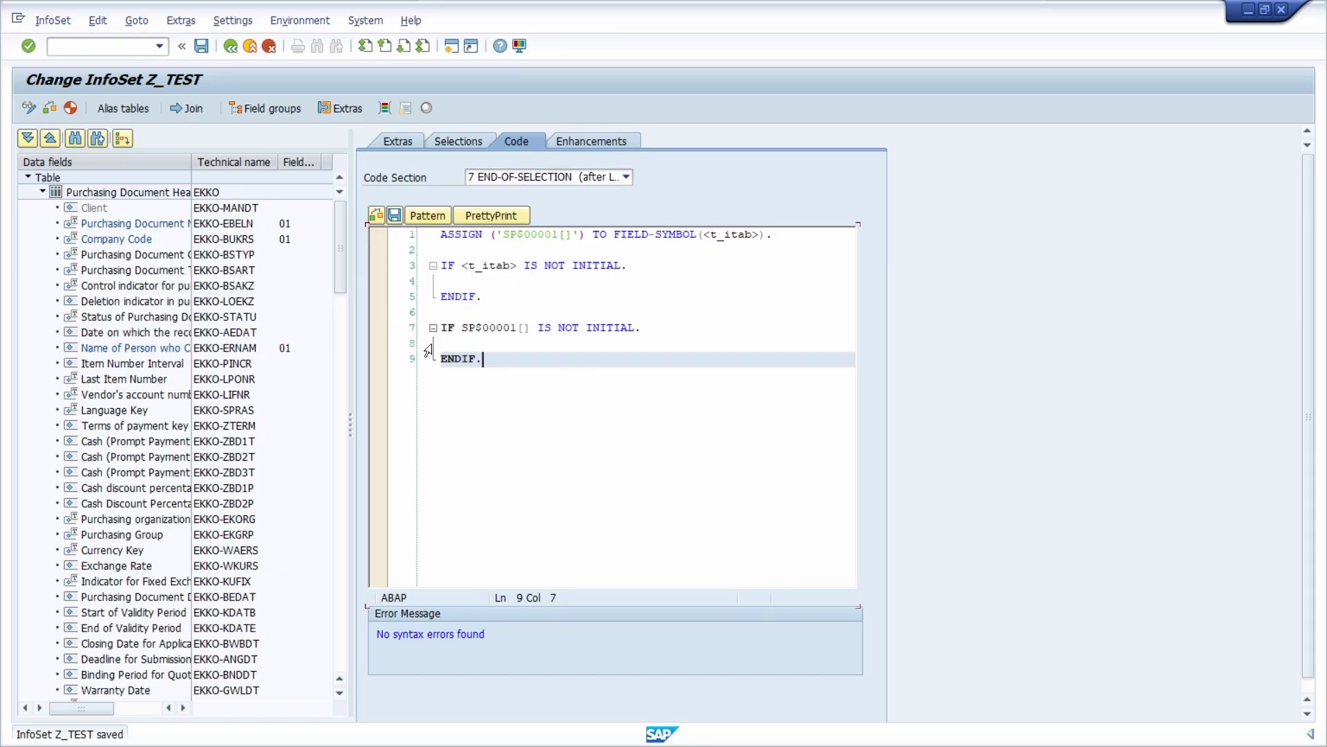
click(376, 215)
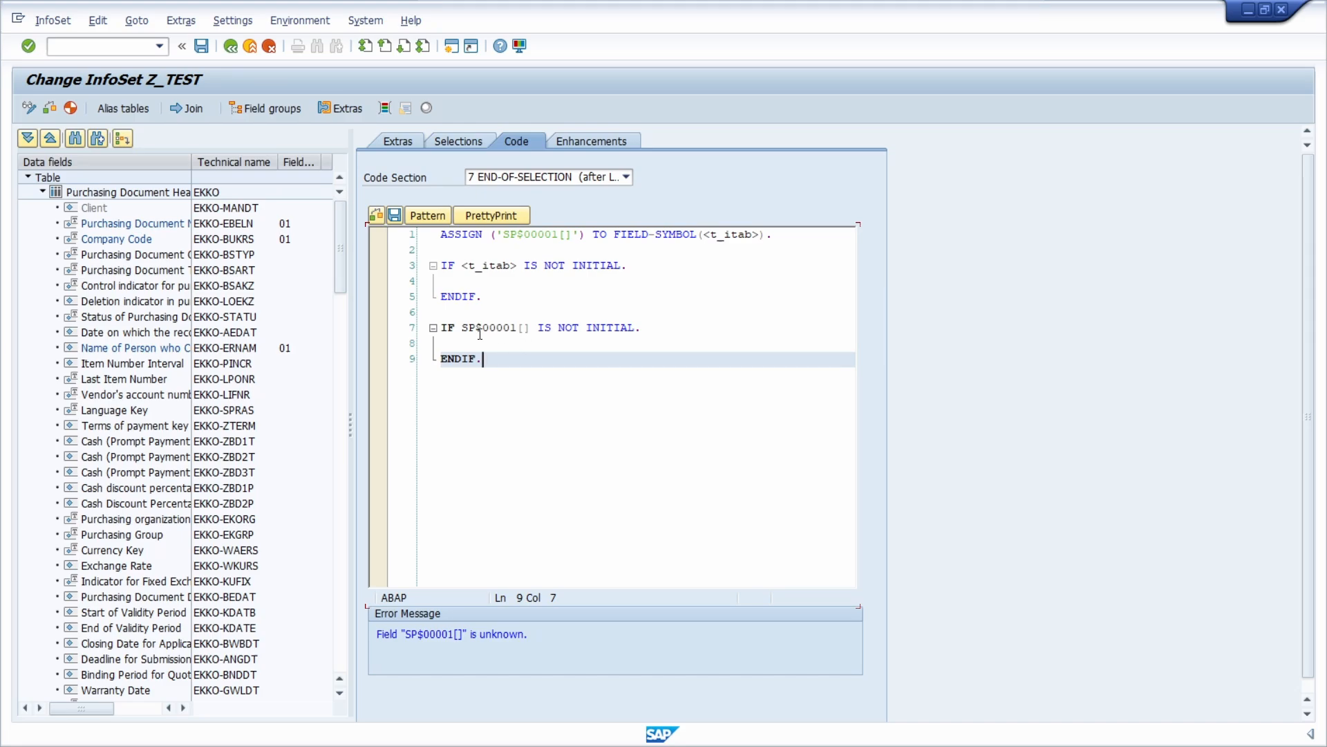
drag(460, 329, 534, 329)
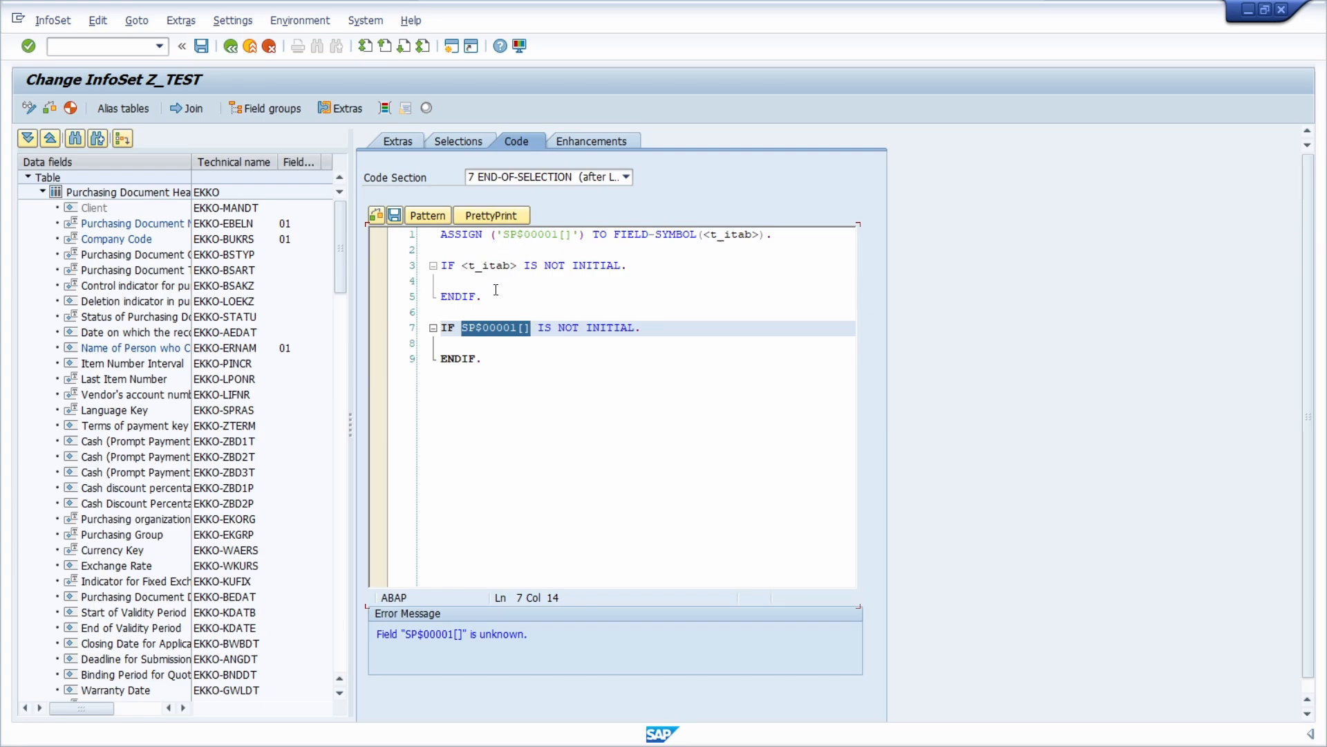
Compare the failing reference with SP$00001[] in the ASSIGN statement and the working <t_itab> block.
drag(508, 296, 400, 237)
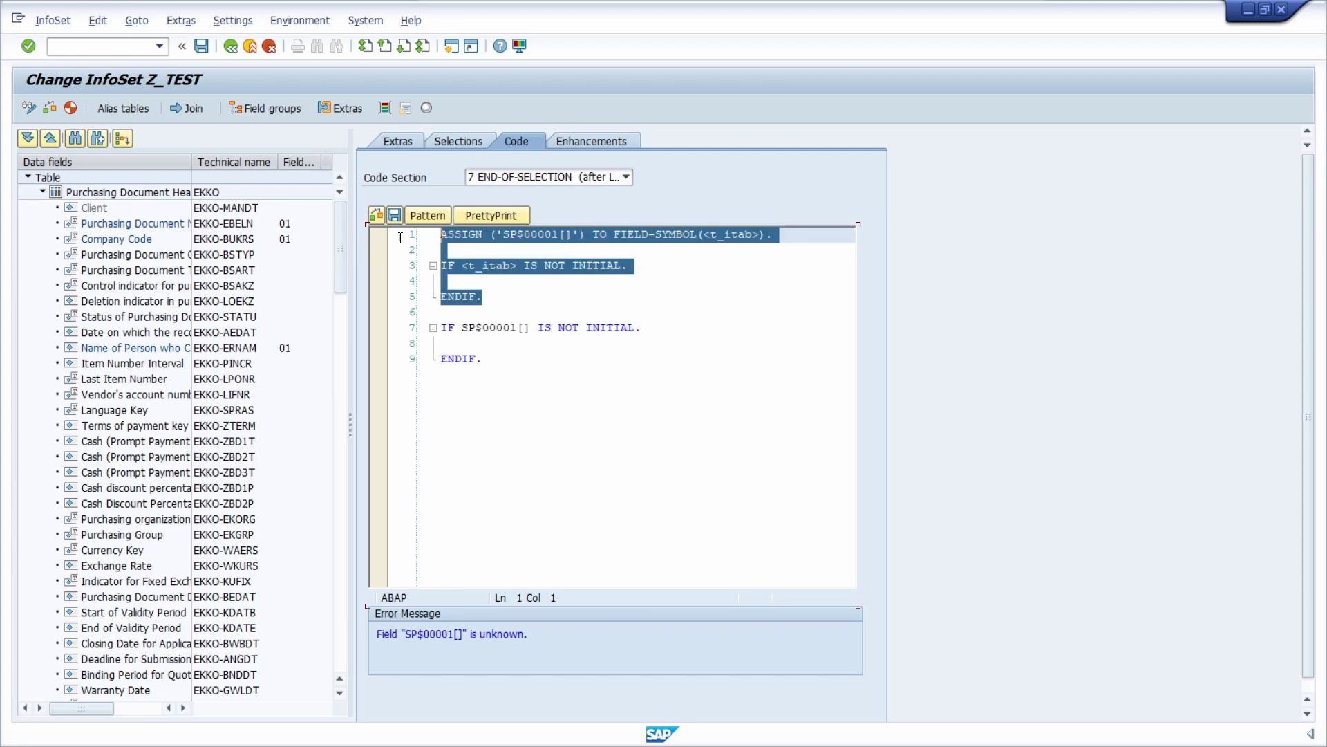
click(508, 260)
drag(503, 236, 571, 235)
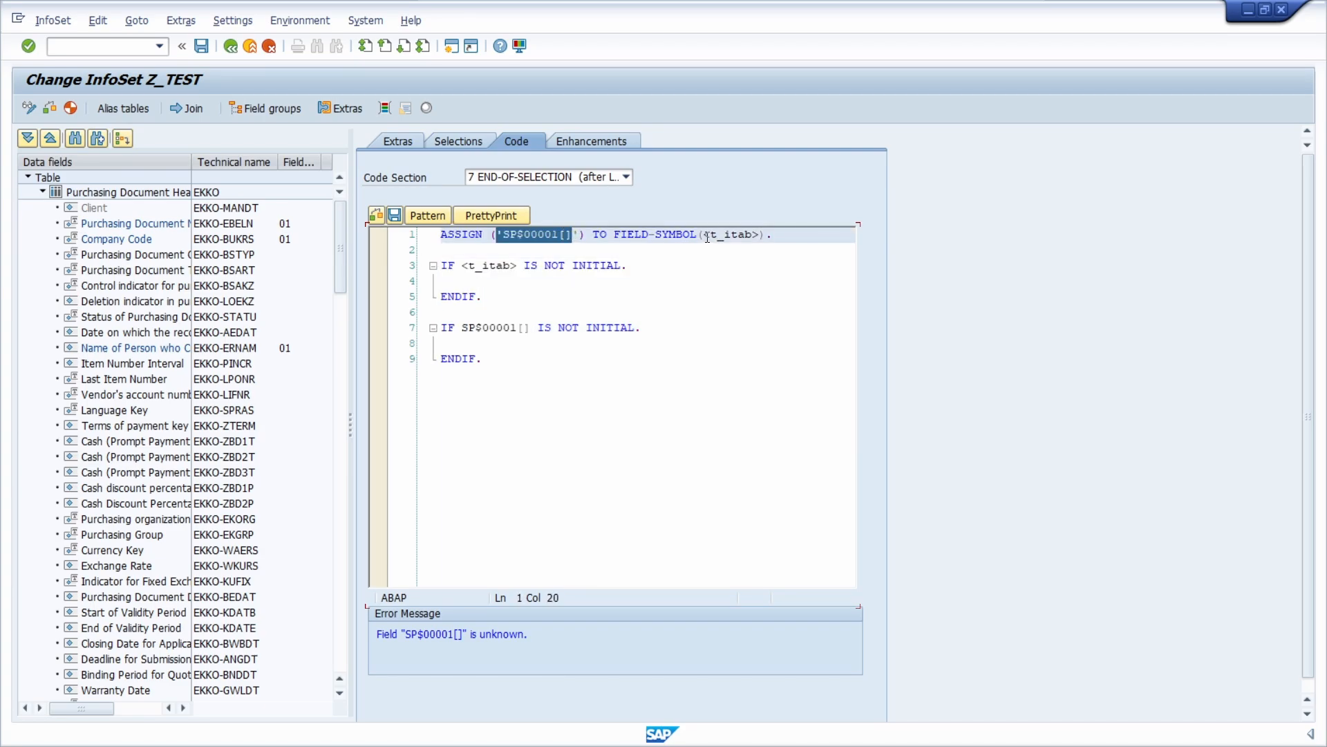
double_click(731, 234)
drag(484, 296, 440, 266)
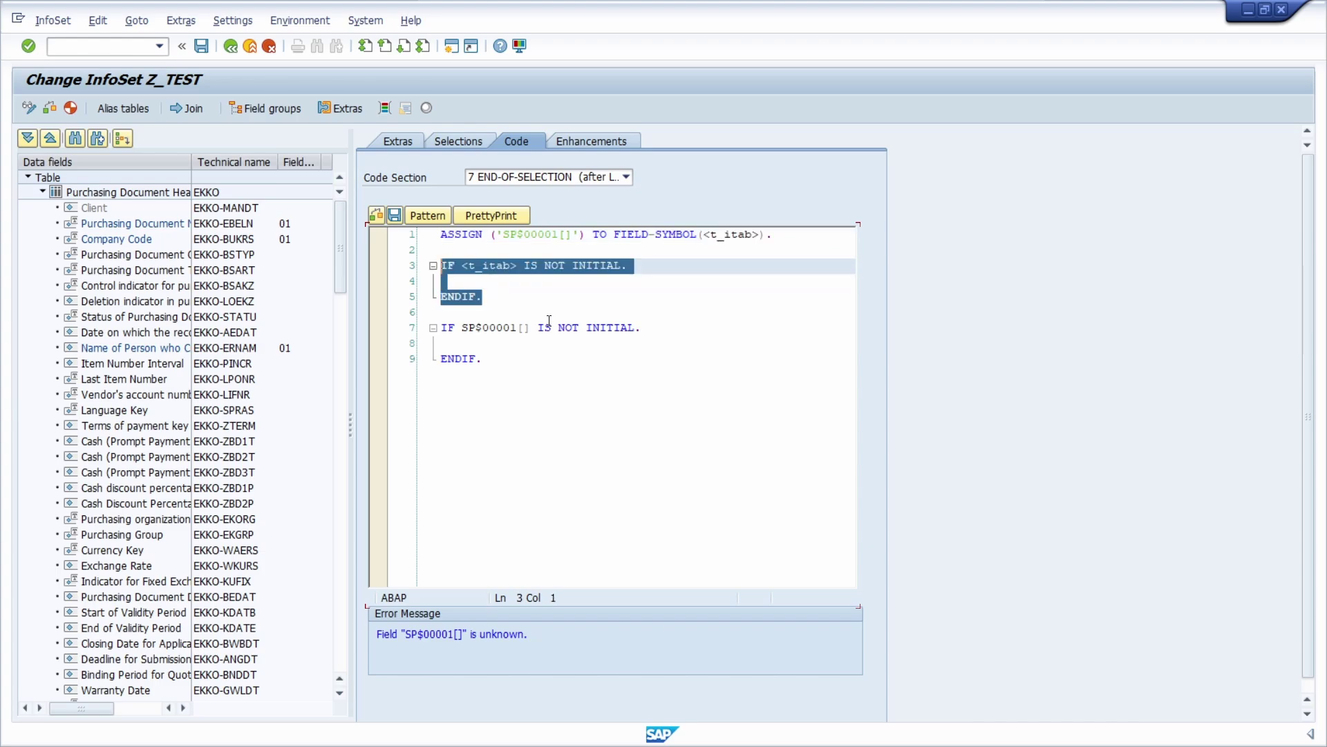
click(500, 300)
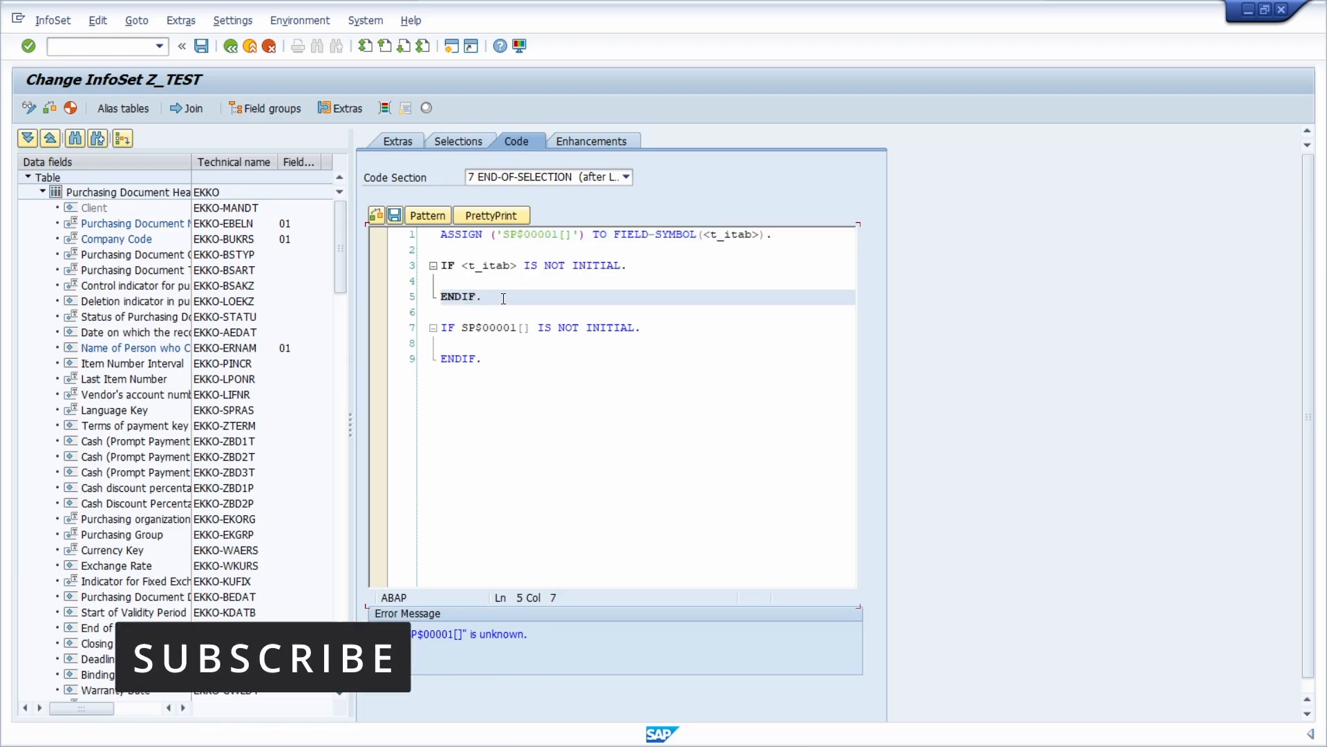